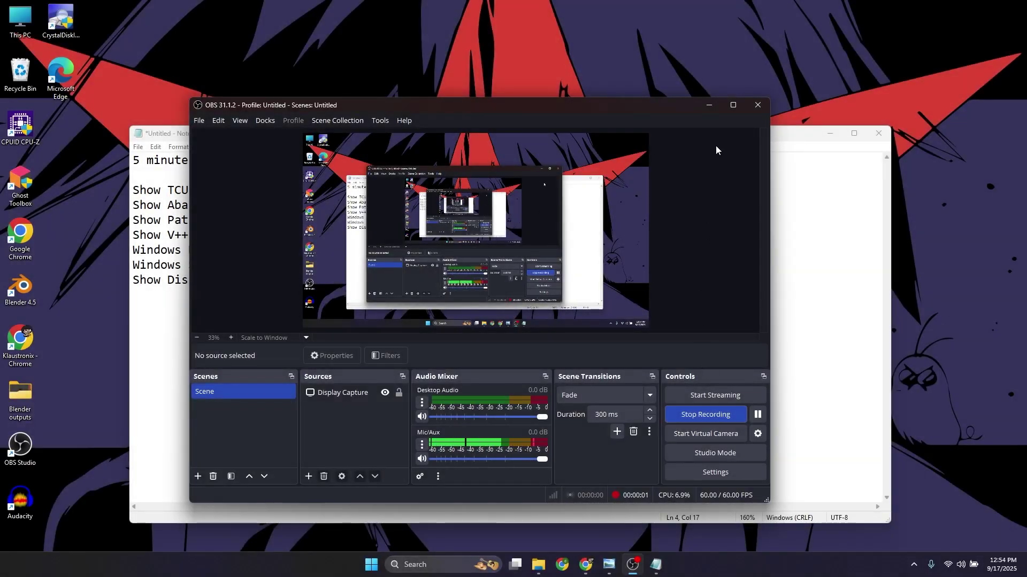
- Switch to Chrome and open The Crew Unlimited home page, thecrewunlimited.com/home/, in a new tab
{"action": "left_click", "coordinate": [713, 107]}
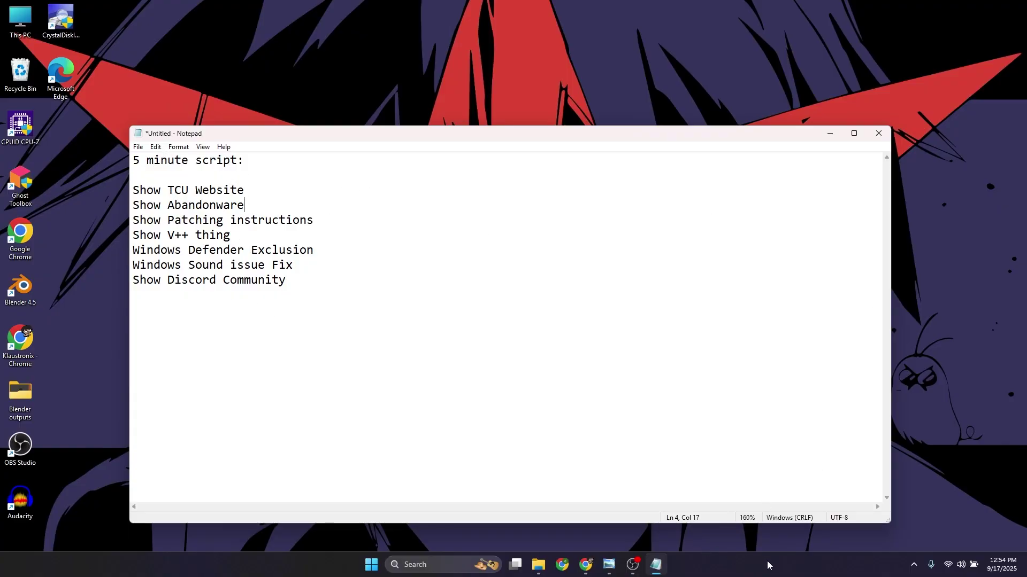
{"action": "left_click", "coordinate": [586, 565]}
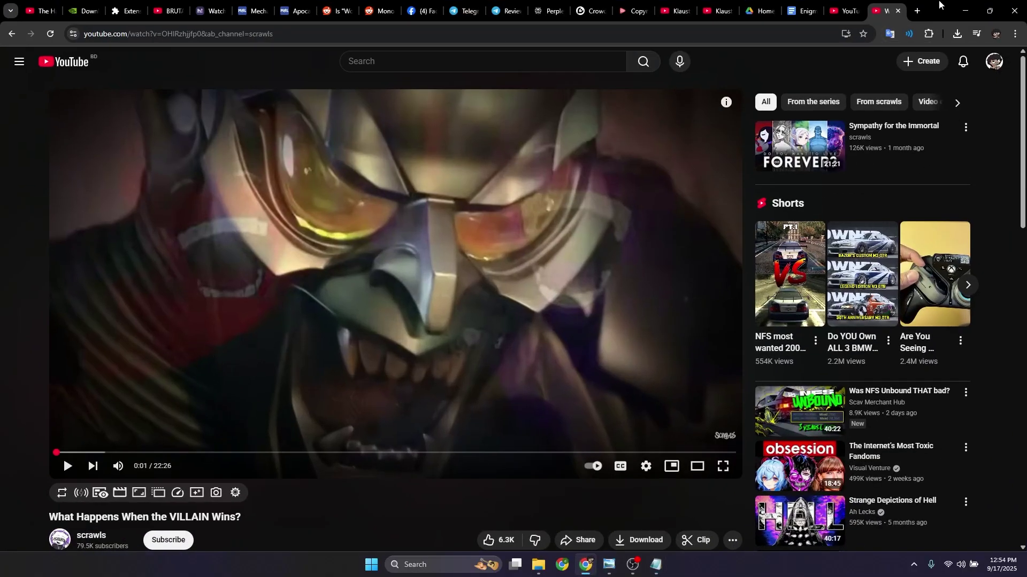
{"action": "left_click", "coordinate": [917, 11]}
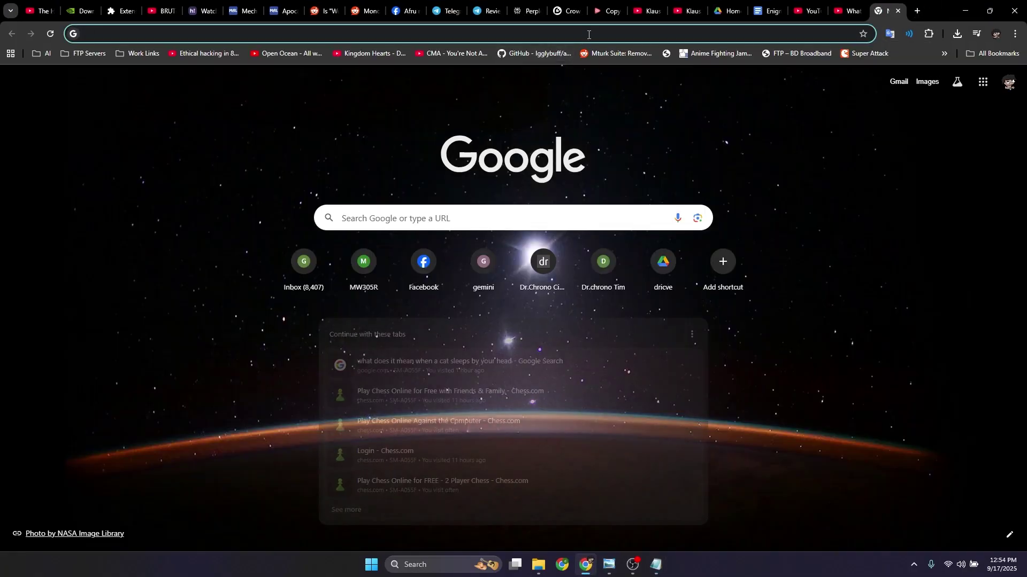
{"action": "left_click", "coordinate": [588, 34]}
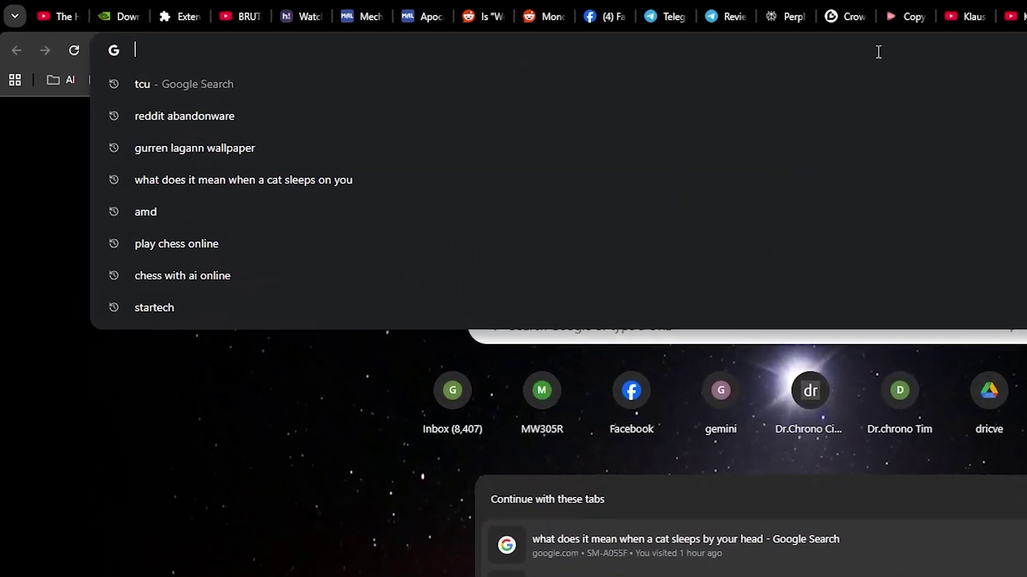
{"action": "type", "text": "tcu | Home"}
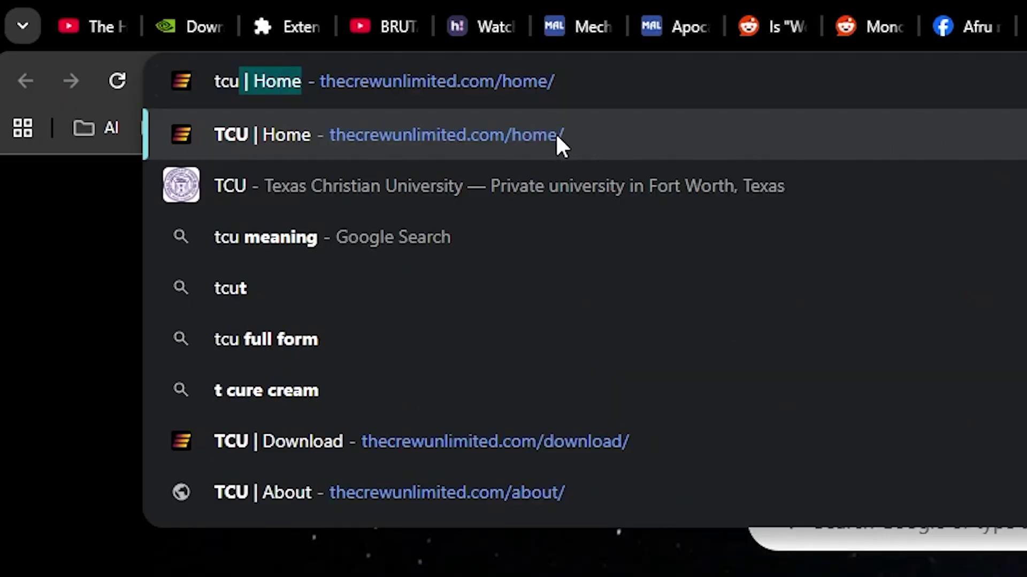
{"action": "left_click", "coordinate": [557, 143]}
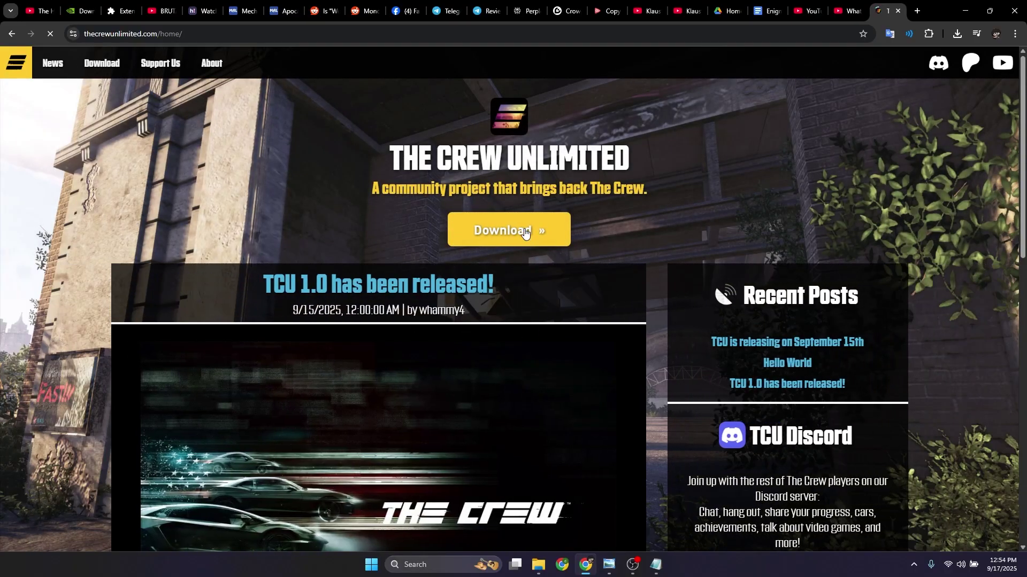
- Download TCU Launcher 1.1.5.0 from the site's download page and show the archive in the Downloads folder
{"action": "left_click", "coordinate": [525, 232]}
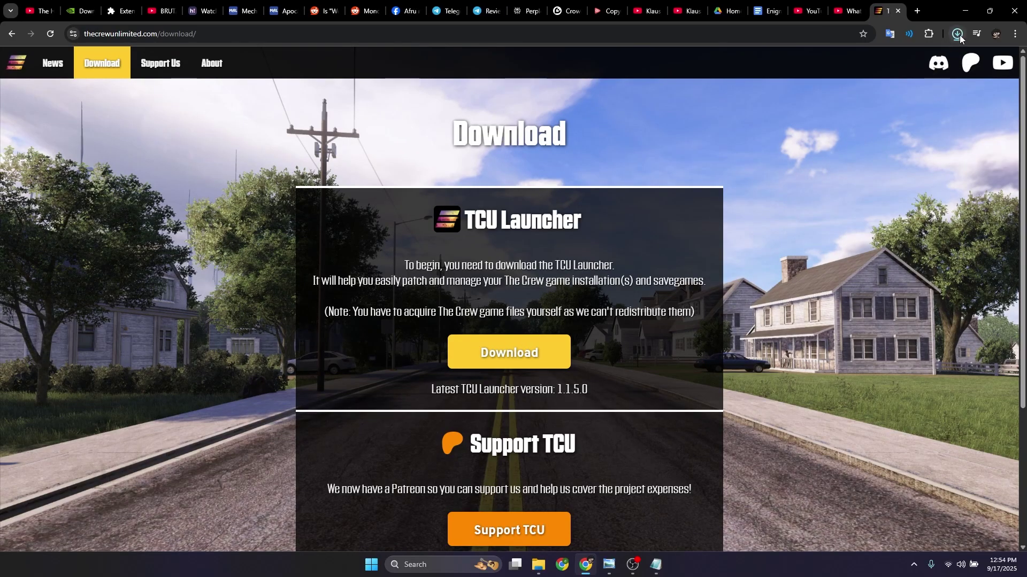
{"action": "left_click", "coordinate": [958, 34]}
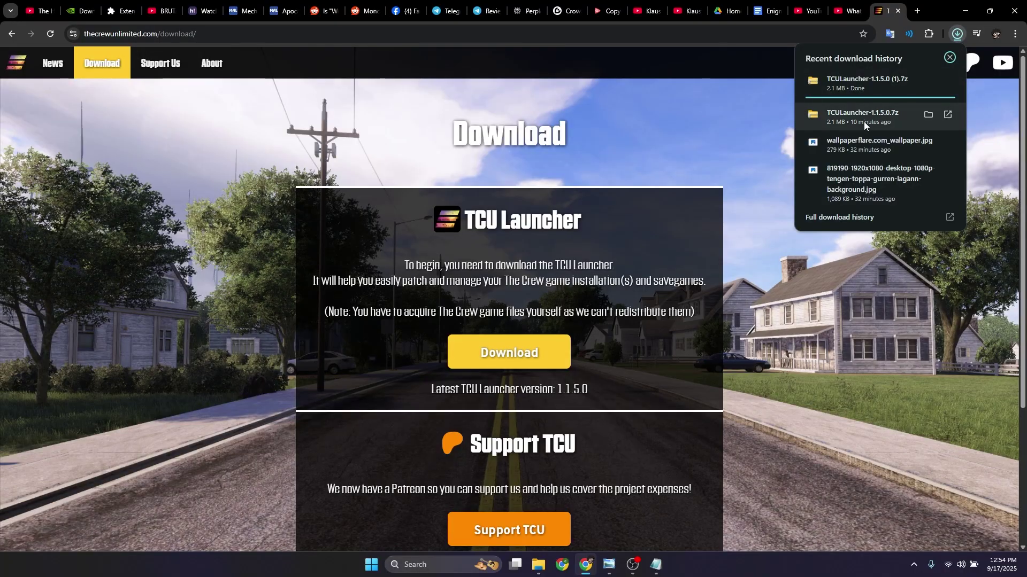
{"action": "left_click", "coordinate": [930, 116]}
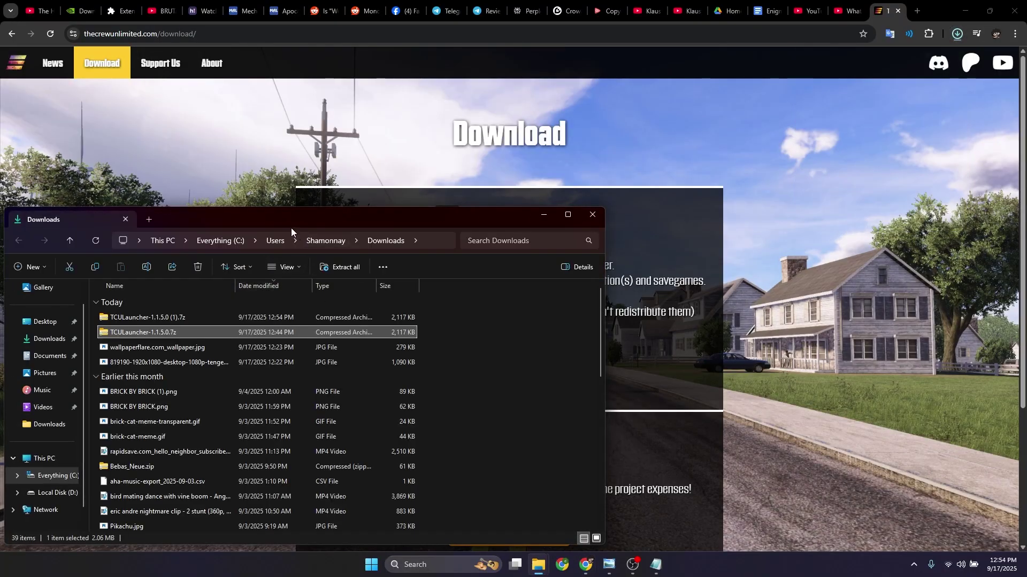
{"action": "left_click_drag", "start_coordinate": [291, 227], "coordinate": [433, 165]}
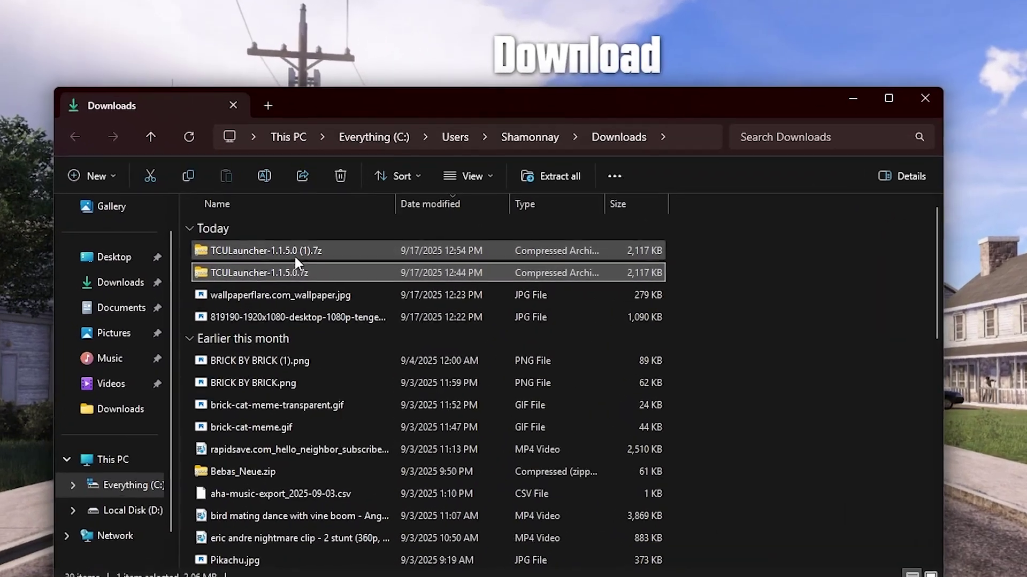
- Extract TCULauncher-1.1.5.0 (1).7z with 7-Zip into its own folder, "TCULauncher-1.1.5.0 (1)"
{"action": "double_click", "coordinate": [298, 252]}
{"action": "left_click", "coordinate": [72, 136]}
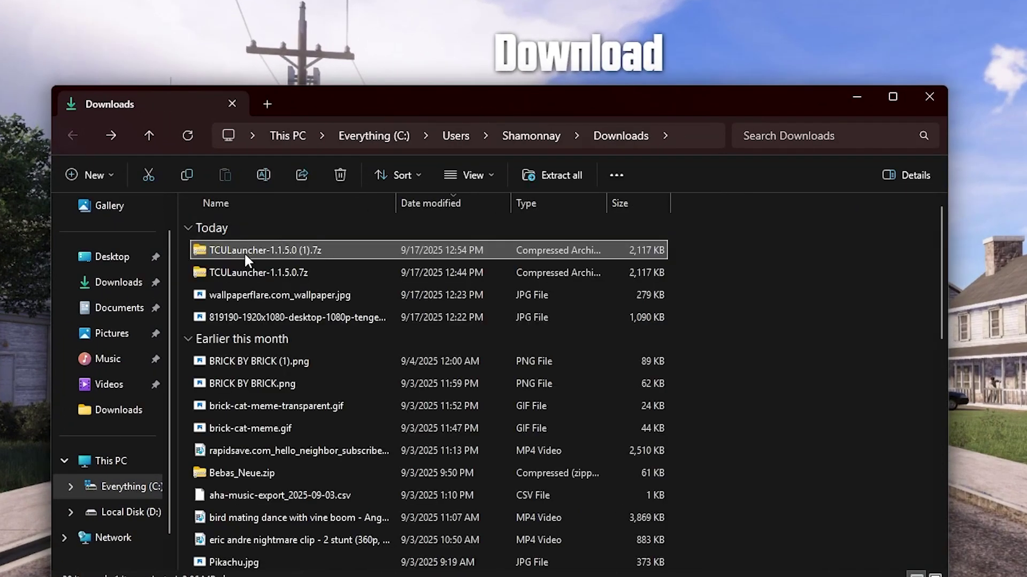
{"action": "right_click", "coordinate": [256, 248]}
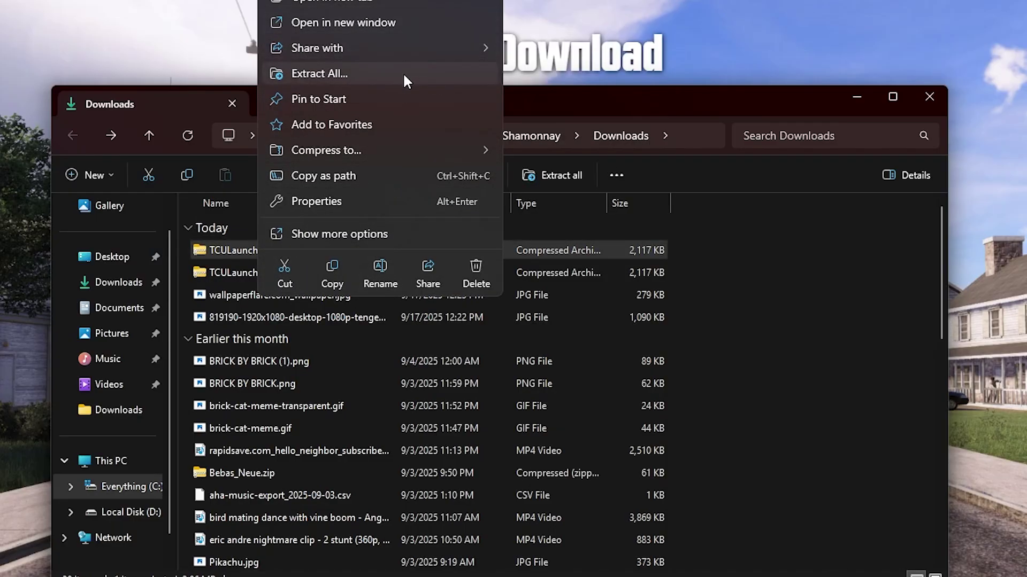
{"action": "left_click", "coordinate": [363, 234]}
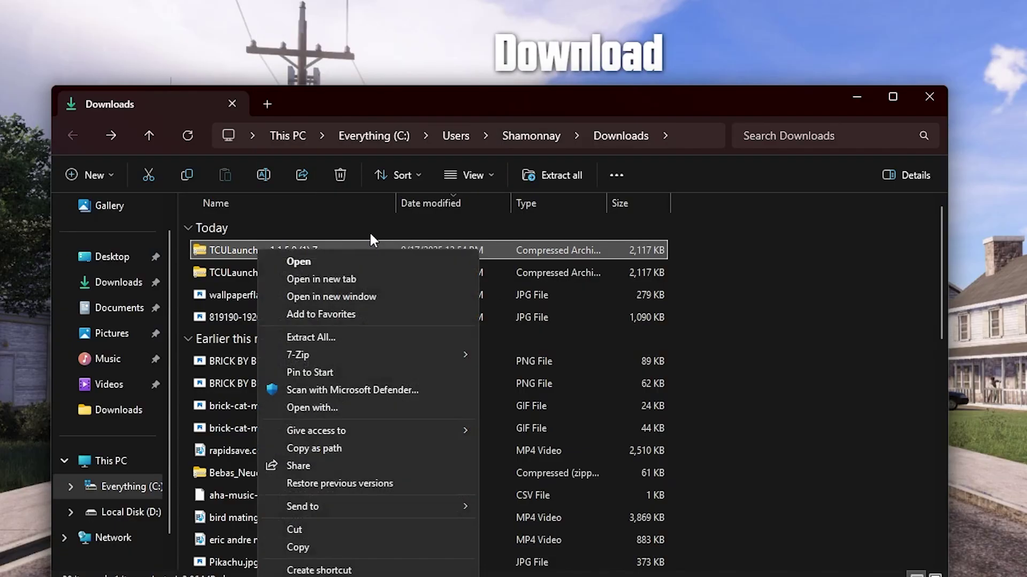
{"action": "mouse_move", "coordinate": [396, 350]}
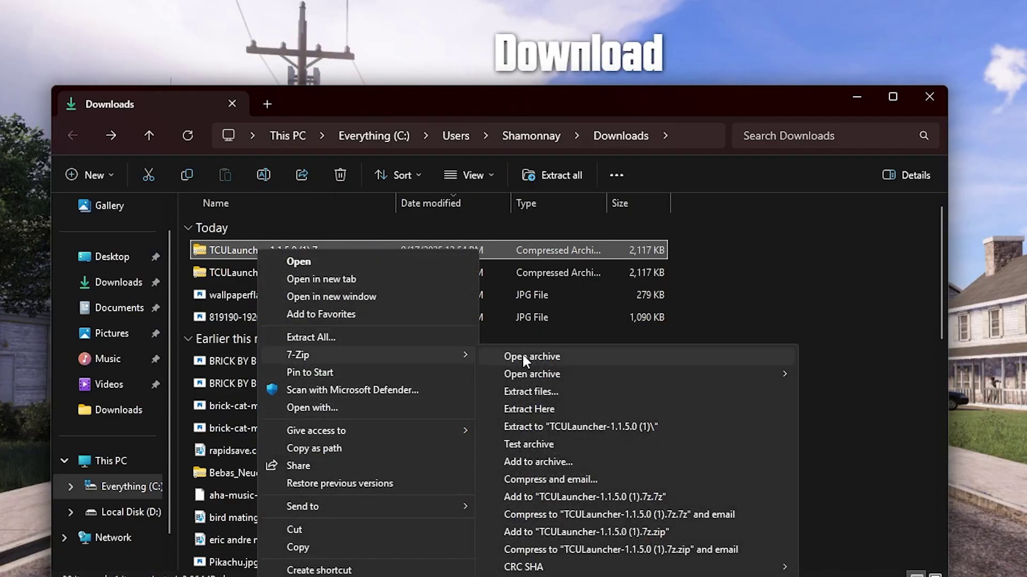
{"action": "left_click", "coordinate": [607, 427]}
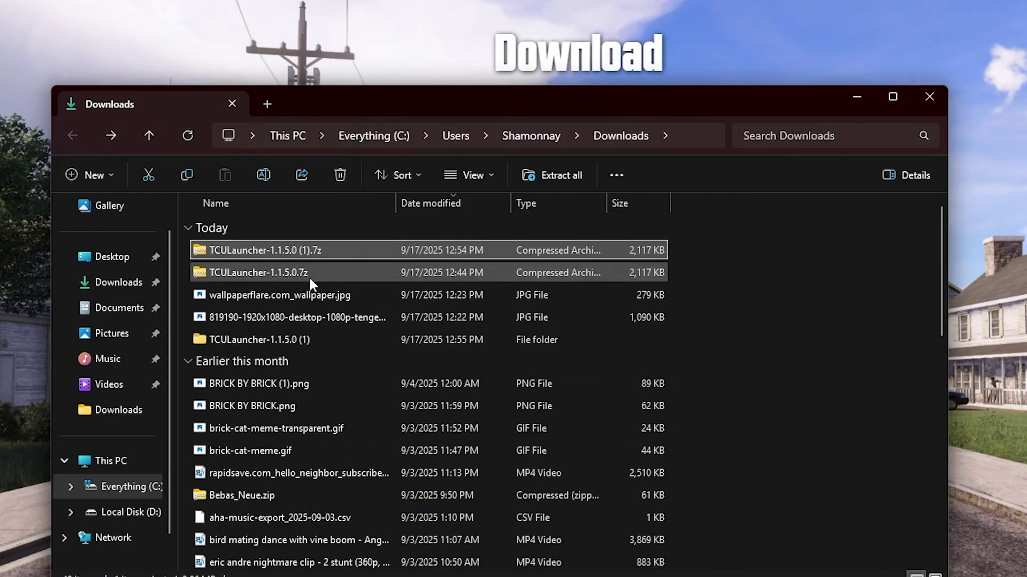
- Open the extracted launcher folder and try to run TCULauncher.exe
{"action": "double_click", "coordinate": [284, 339]}
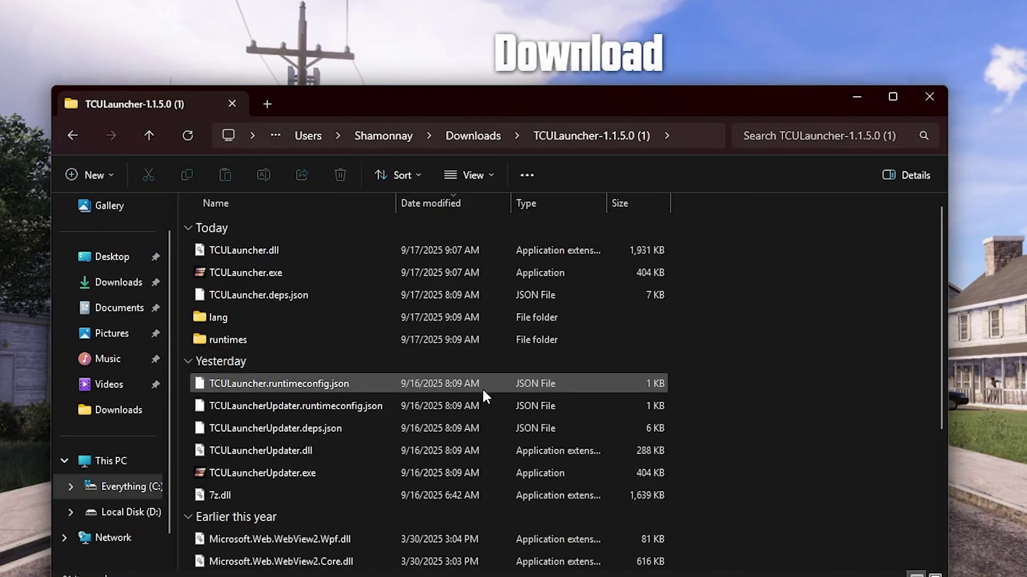
{"action": "double_click", "coordinate": [264, 272]}
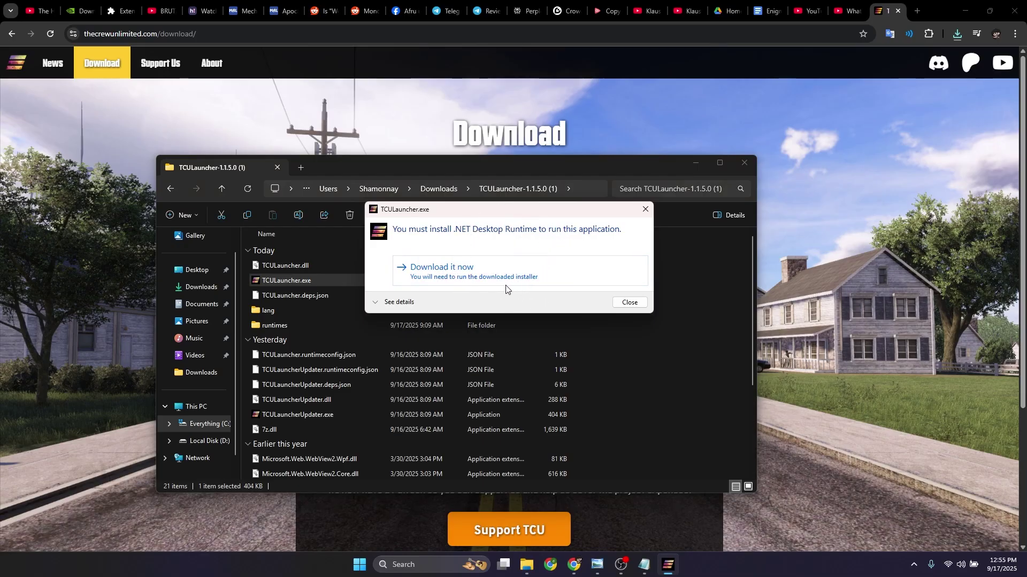
{"action": "left_click", "coordinate": [631, 303]}
- Open TechPowerUp's Visual C++ Redistributable Runtimes All-in-One page in a new tab and download the package from server US-9
{"action": "left_click", "coordinate": [905, 19]}
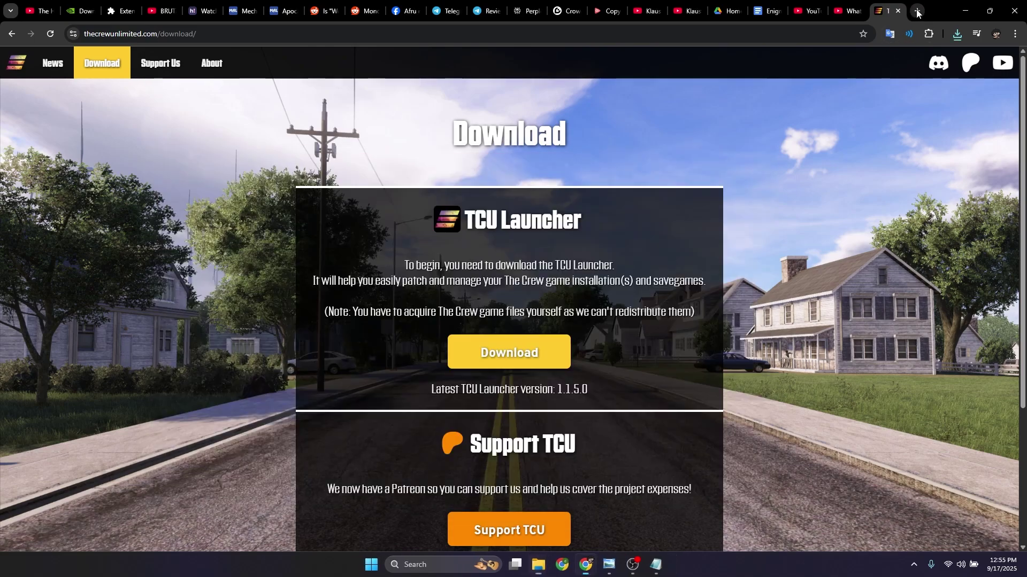
{"action": "left_click", "coordinate": [916, 12]}
{"action": "left_click", "coordinate": [739, 35]}
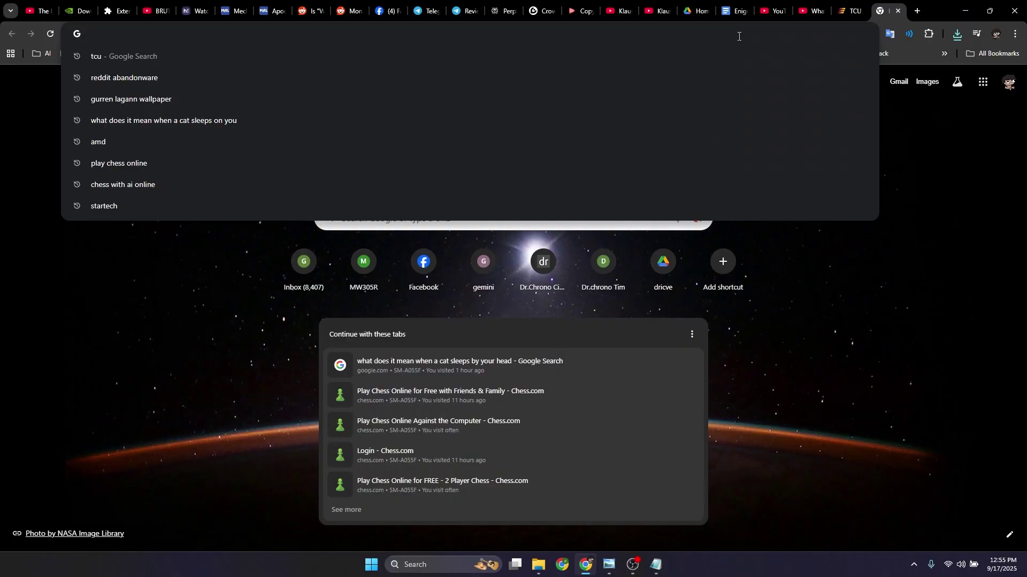
{"action": "type", "text": "tech"}
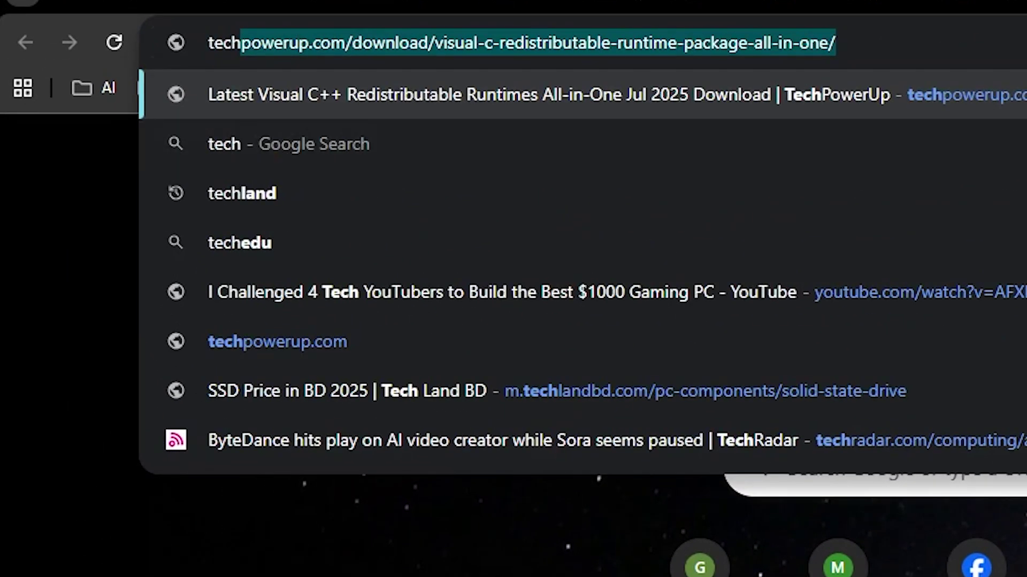
{"action": "key", "text": "Return"}
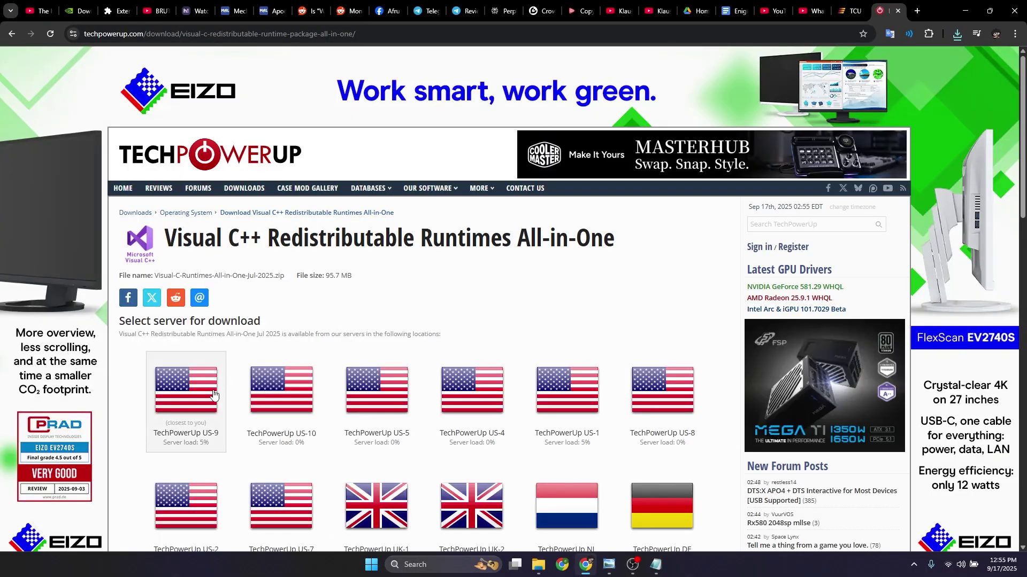
{"action": "left_click", "coordinate": [194, 406]}
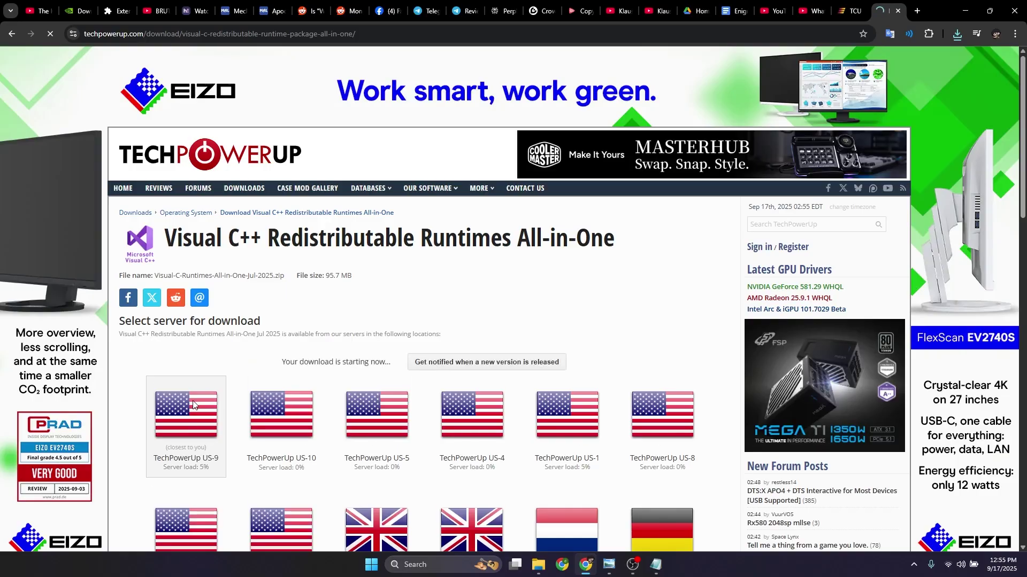
- Open the downloaded Visual-C-Runtimes-All-in-One-Jul-2025.zip and extract all its files
{"action": "left_click", "coordinate": [958, 35]}
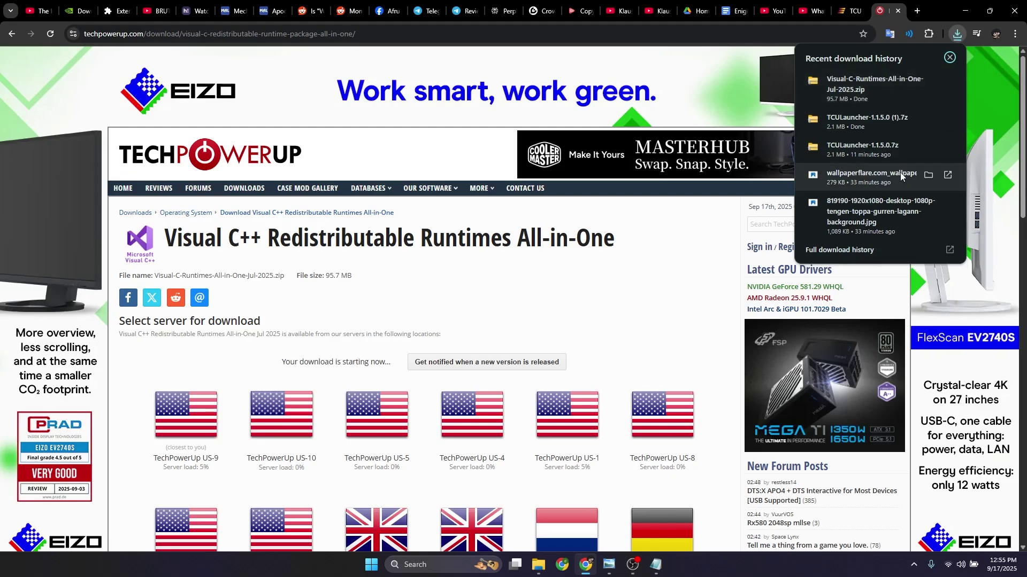
{"action": "left_click", "coordinate": [868, 93]}
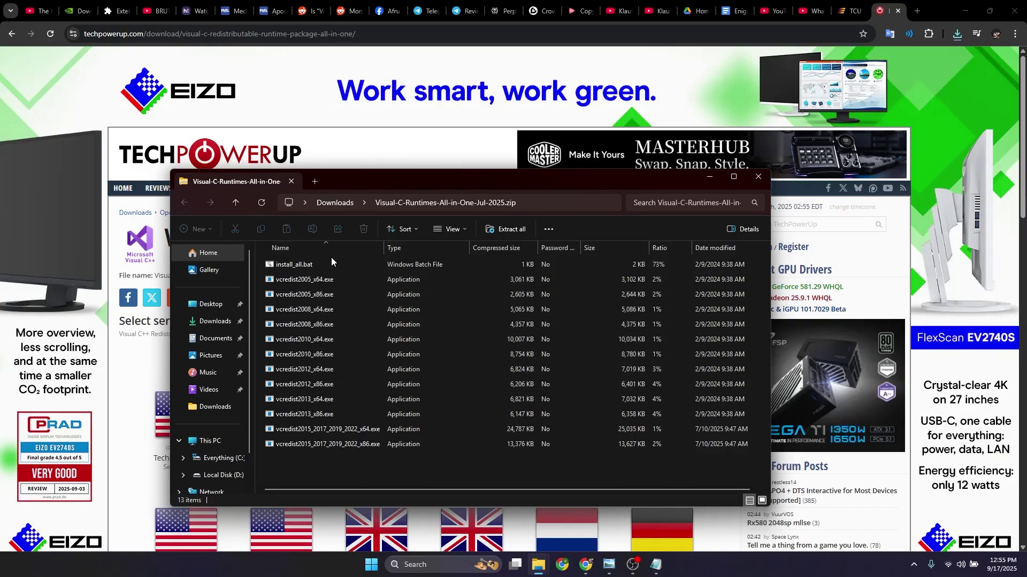
{"action": "right_click", "coordinate": [304, 265]}
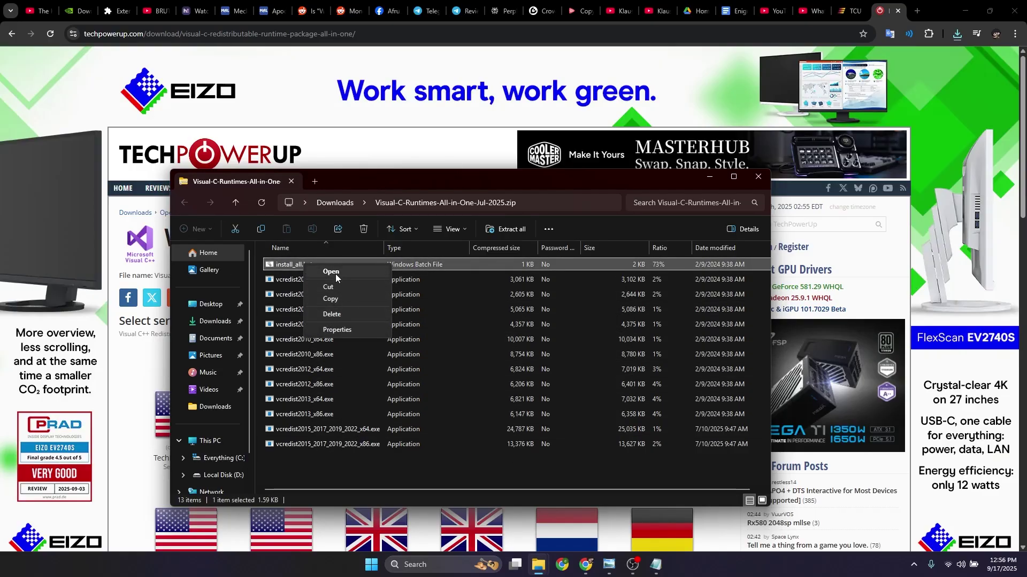
{"action": "left_click", "coordinate": [333, 272]}
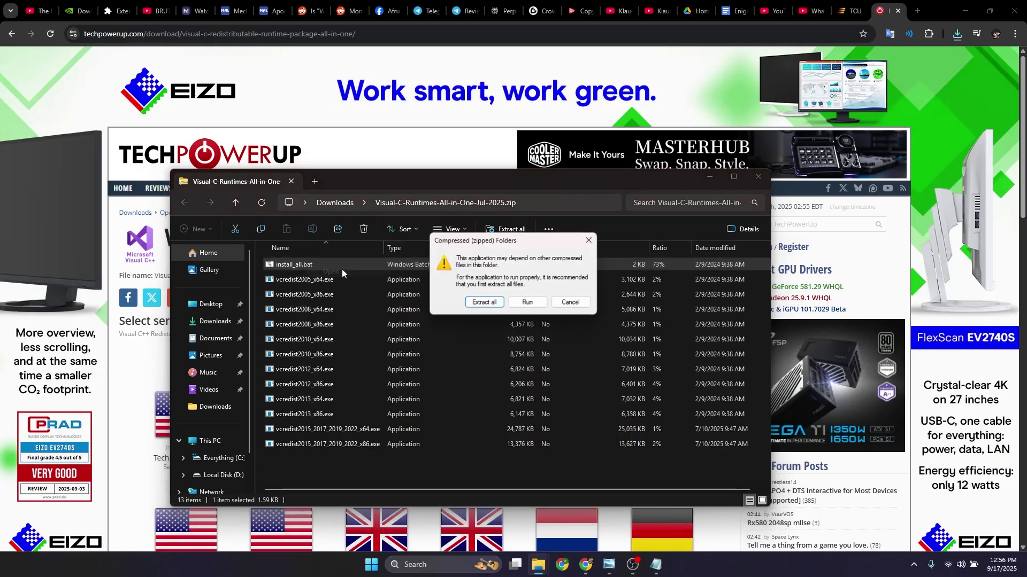
{"action": "left_click", "coordinate": [485, 303]}
{"action": "left_click", "coordinate": [612, 384]}
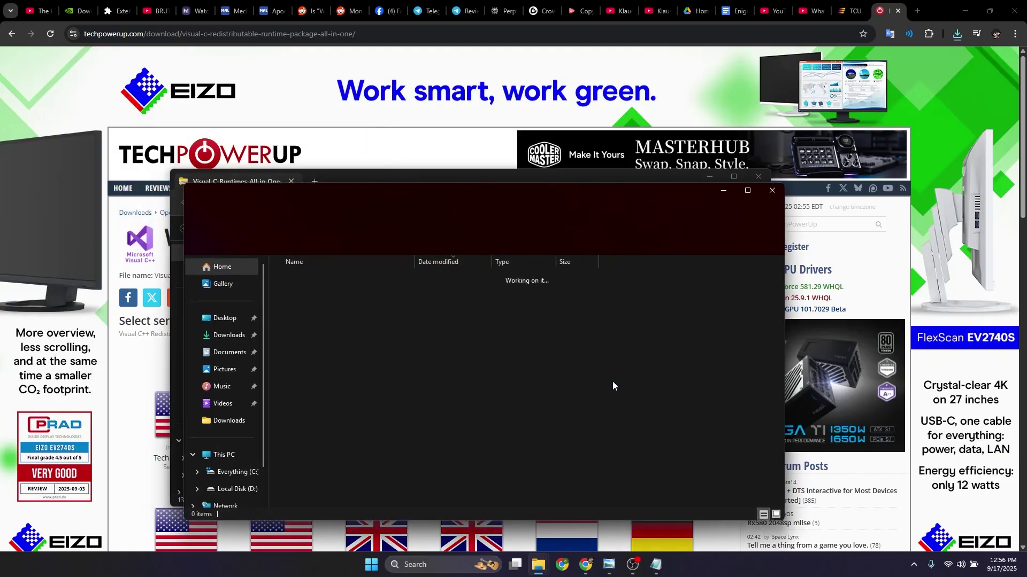
- Run install_all.bat from the extracted folder and allow the Visual C++ redistributable installers to run
{"action": "left_click", "coordinate": [318, 323]}
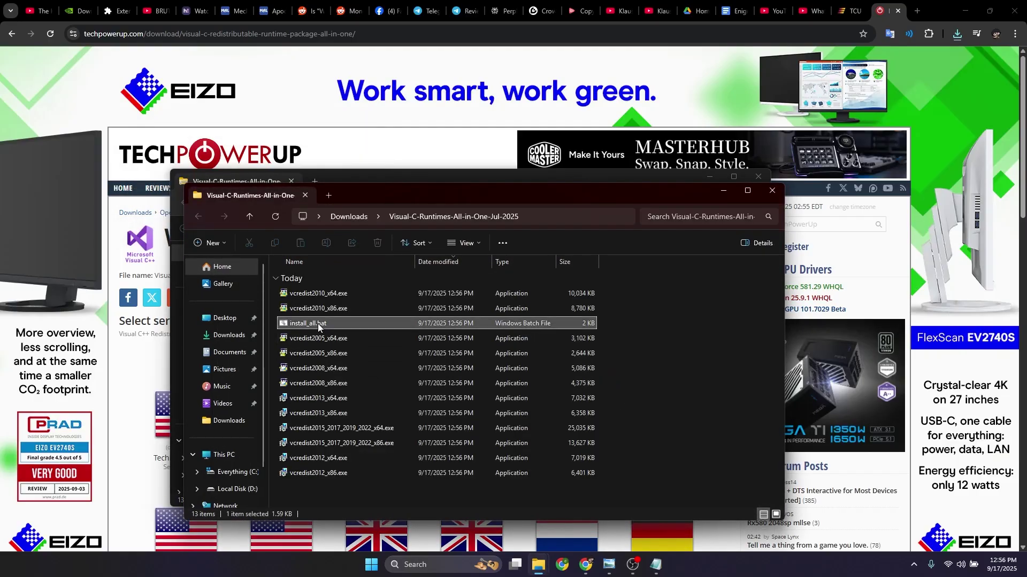
{"action": "right_click", "coordinate": [318, 323]}
{"action": "left_click", "coordinate": [357, 367]}
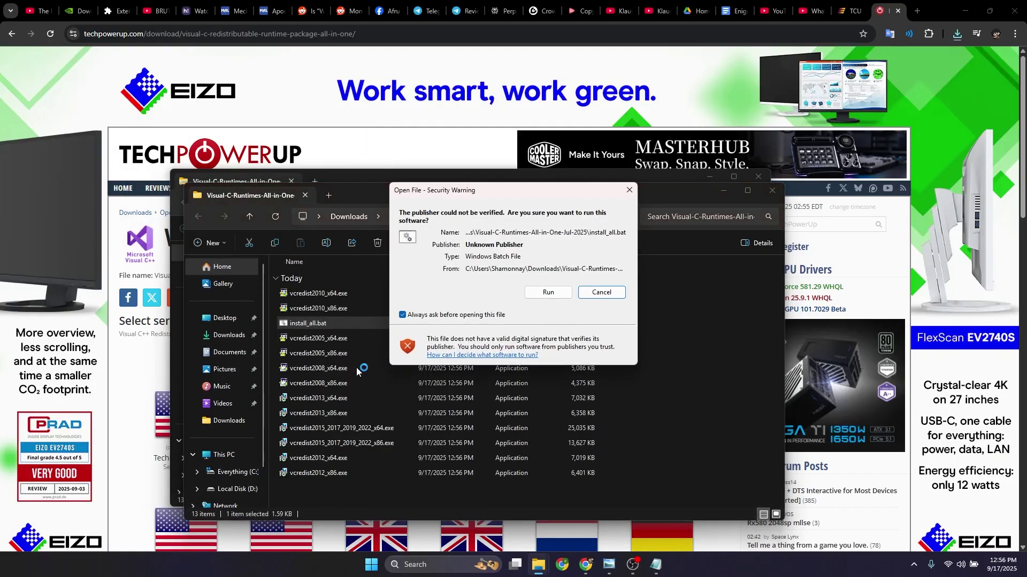
{"action": "left_click", "coordinate": [548, 292]}
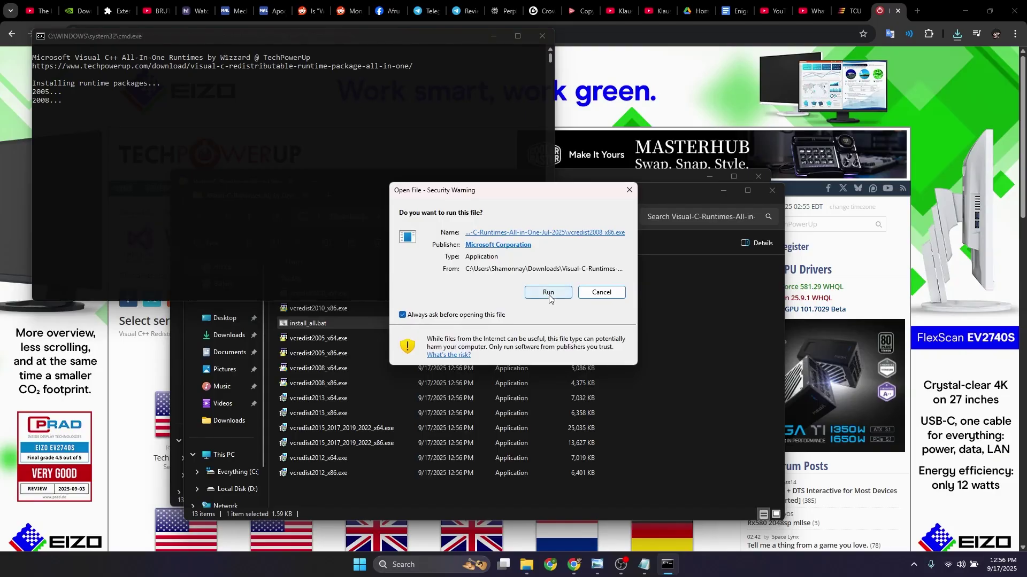
{"action": "left_click", "coordinate": [548, 293]}
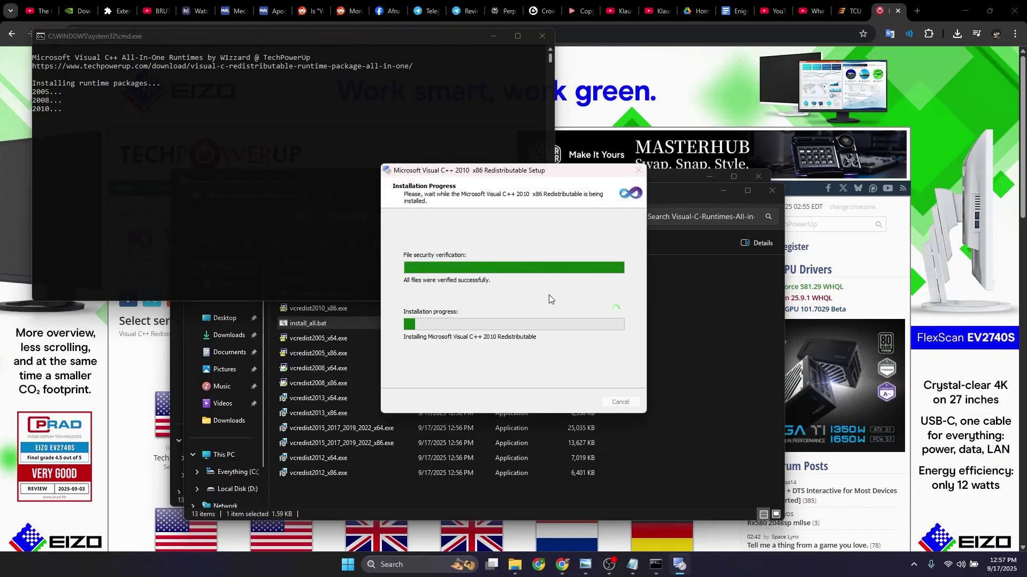
{"action": "left_click", "coordinate": [548, 293]}
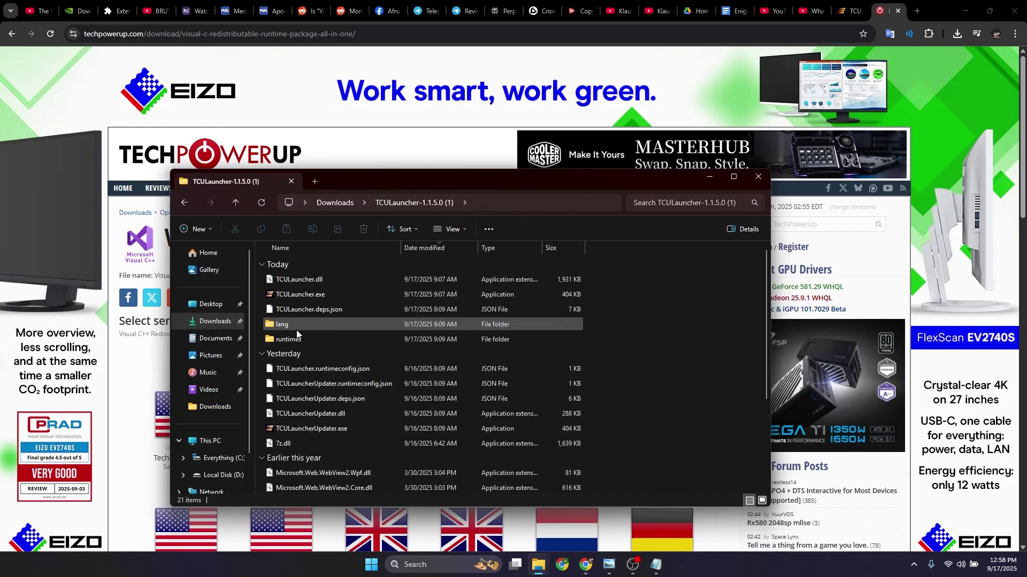
- Launch TCULauncher.exe, then download the required .NET Desktop Runtime 8.0.20 (x64) and complete its installation
{"action": "double_click", "coordinate": [320, 291]}
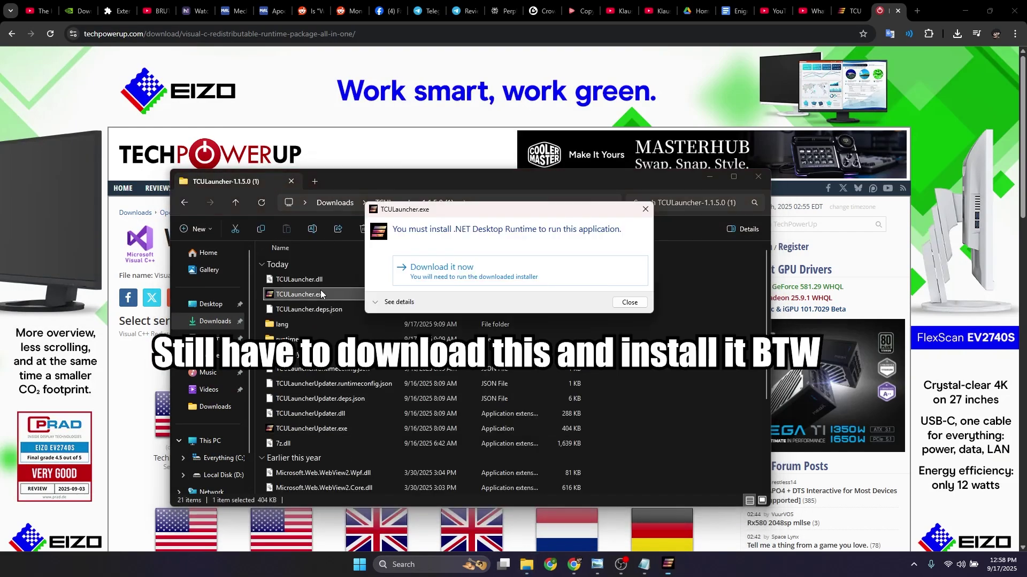
{"action": "left_click", "coordinate": [486, 269]}
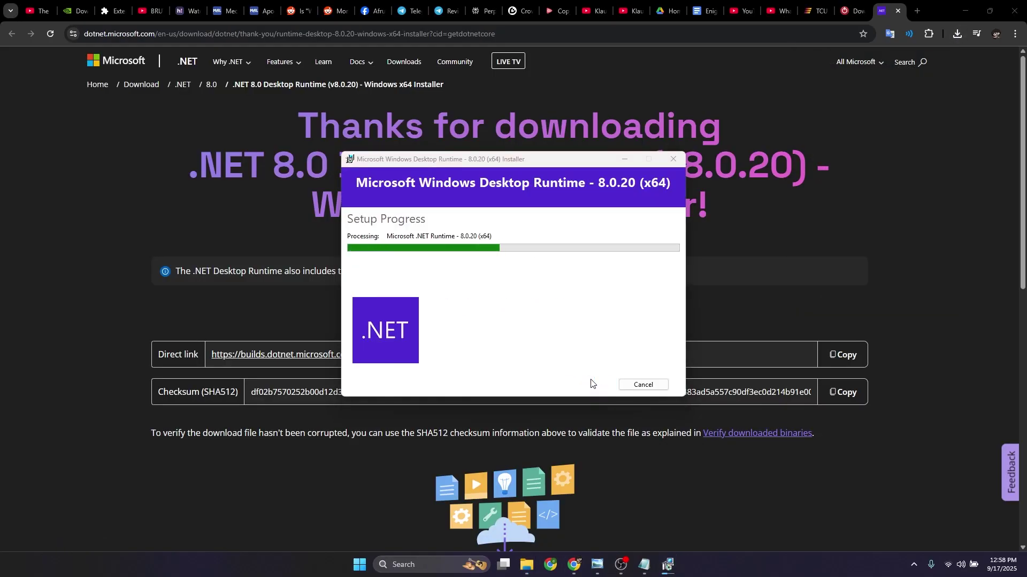
{"action": "left_click", "coordinate": [644, 384]}
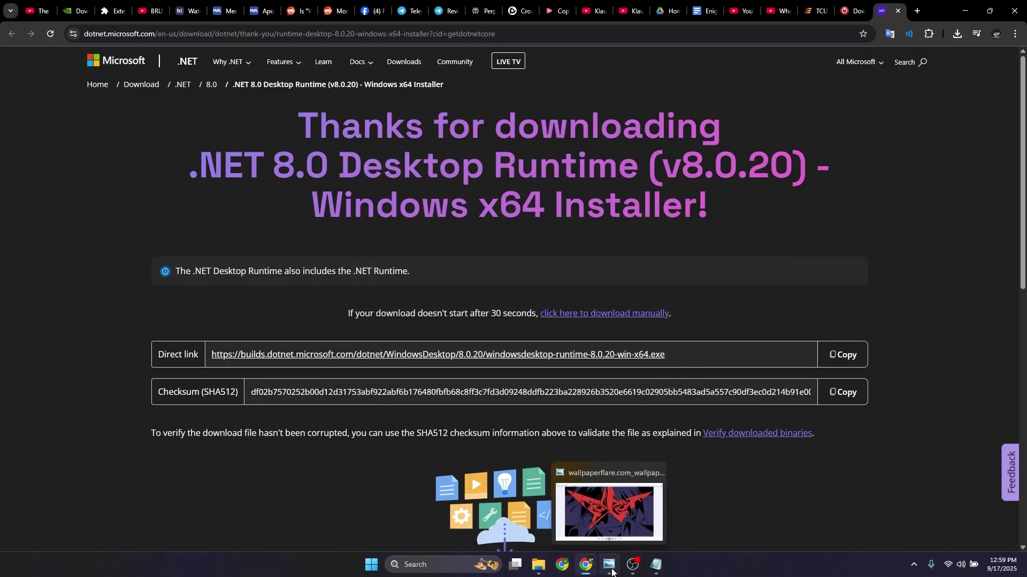
- Launch TCULauncher.exe from its extracted folder, accept the Legal and Credits notice, and minimize the browser behind it
{"action": "left_click", "coordinate": [539, 565]}
{"action": "double_click", "coordinate": [319, 280]}
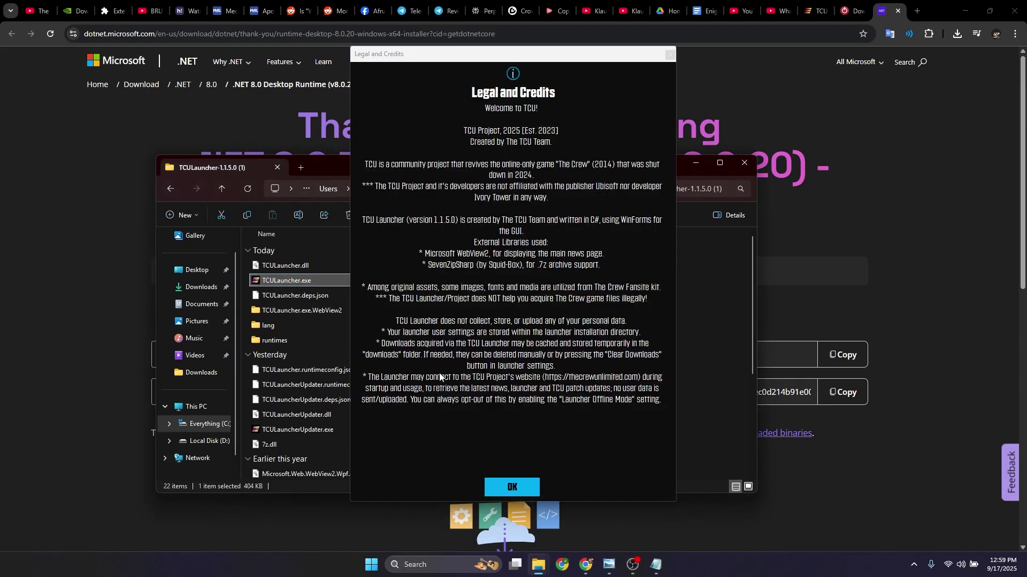
{"action": "left_click", "coordinate": [506, 487]}
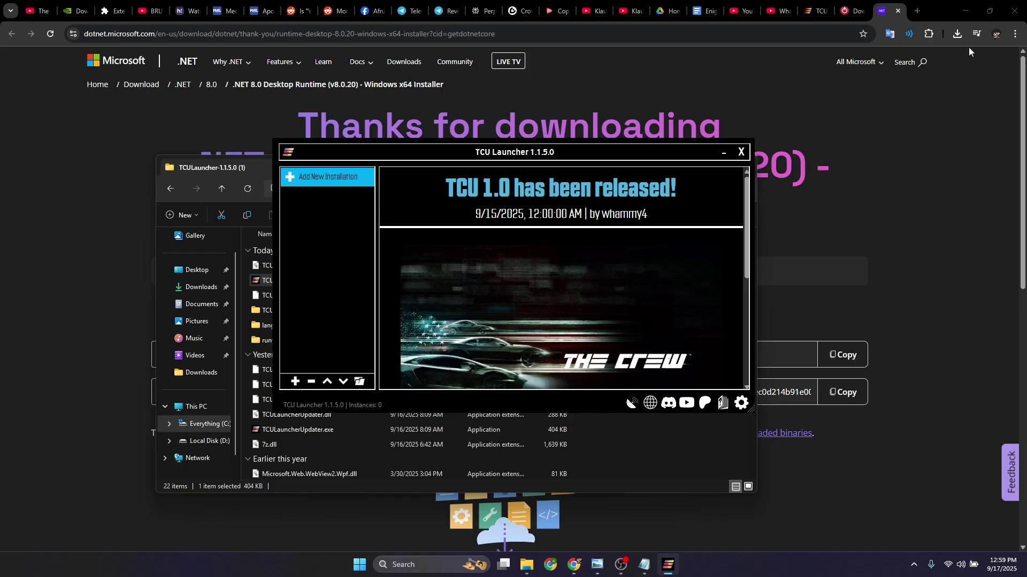
{"action": "left_click", "coordinate": [965, 10]}
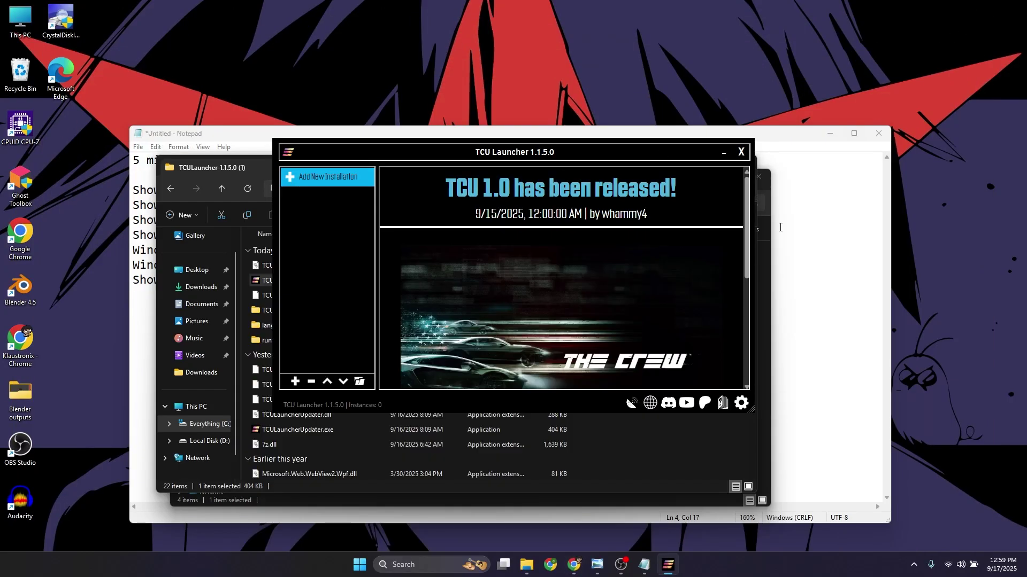
- Add a new installation using TheCrew.exe from C:\Gamus\The Crew\The Crew
{"action": "left_click", "coordinate": [313, 182]}
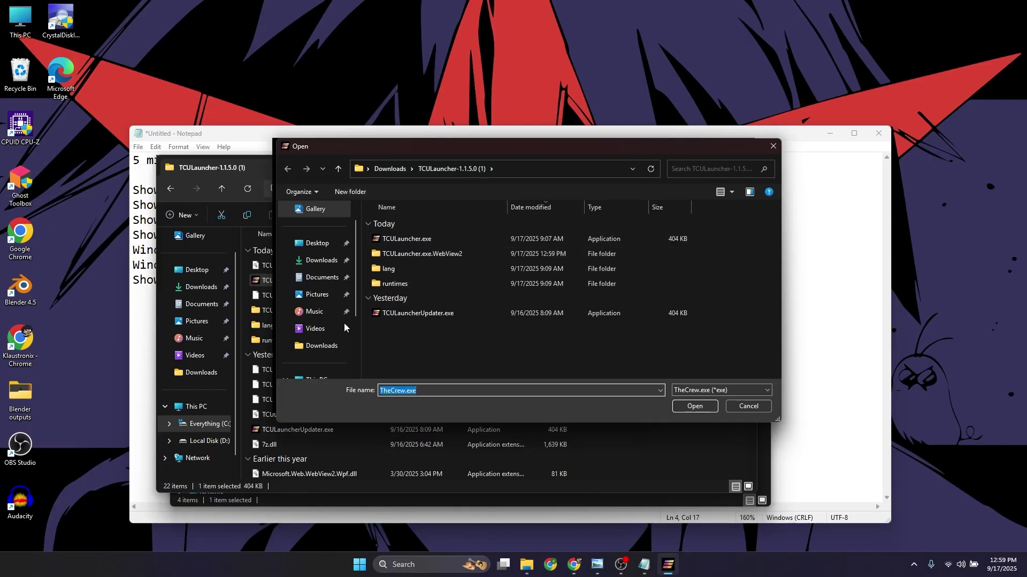
{"action": "scroll", "coordinate": [323, 326], "scroll_direction": "down", "scroll_amount": 2}
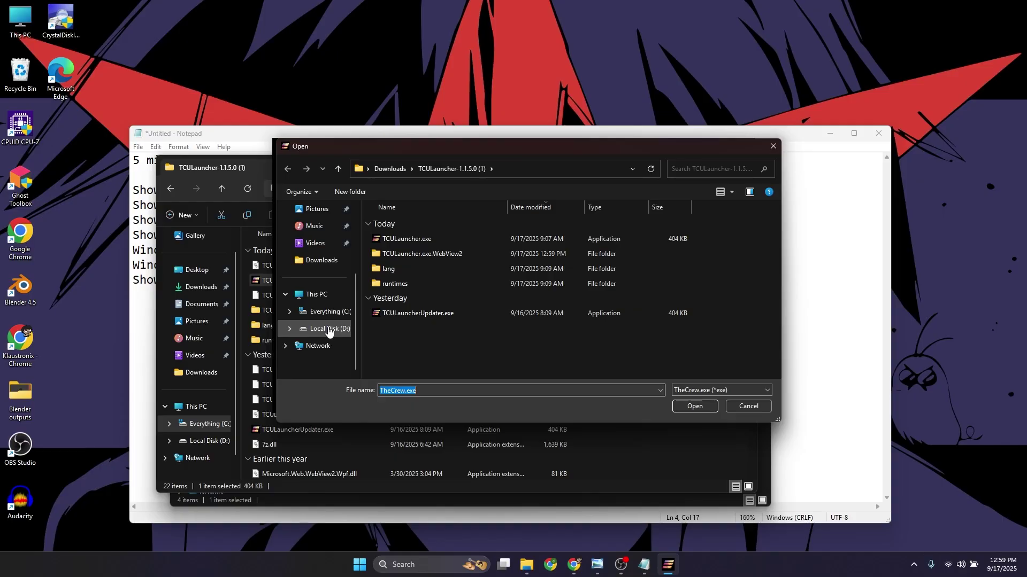
{"action": "left_click", "coordinate": [328, 330]}
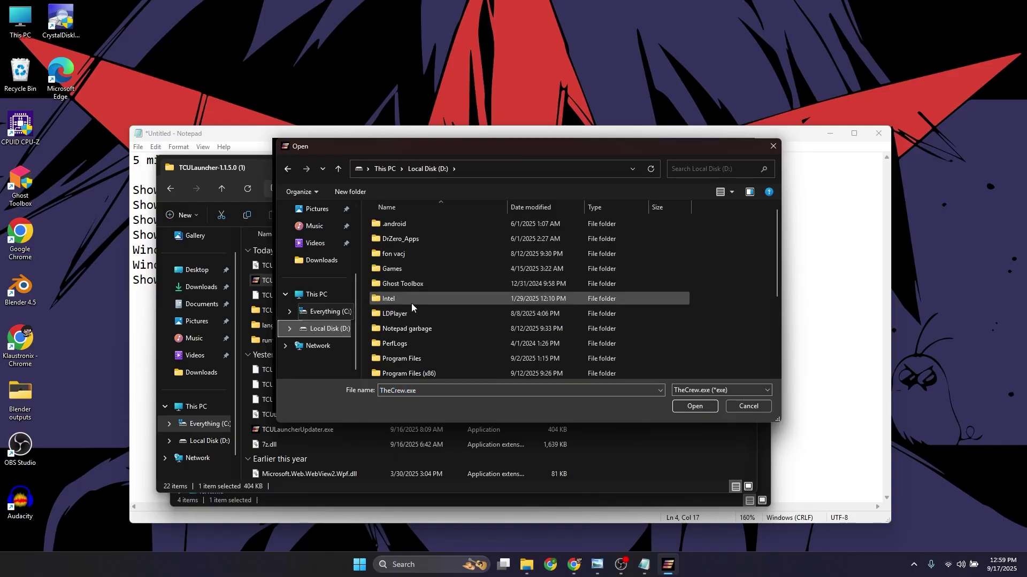
{"action": "scroll", "coordinate": [413, 284], "scroll_direction": "down", "scroll_amount": 3}
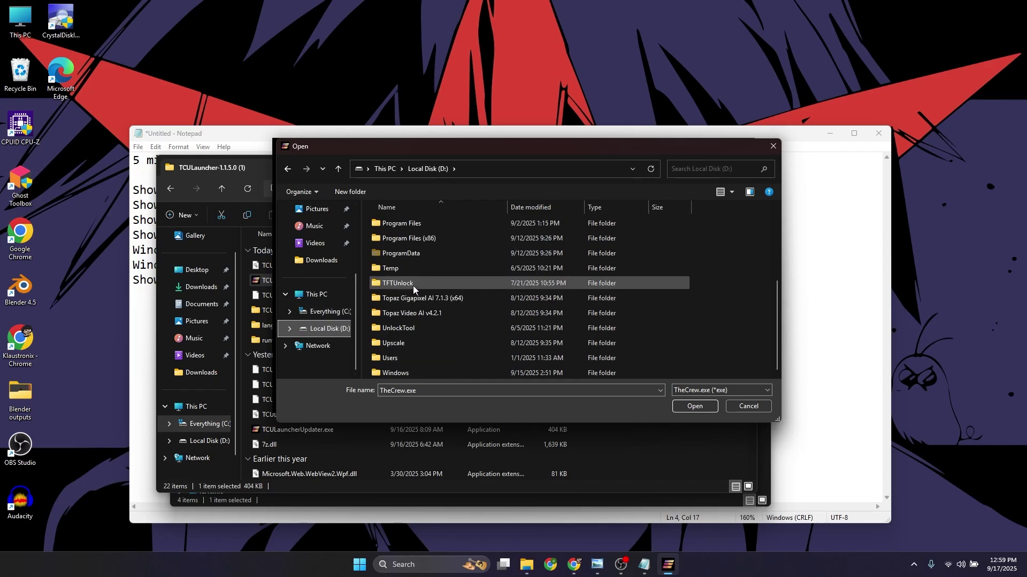
{"action": "scroll", "coordinate": [390, 331], "scroll_direction": "up", "scroll_amount": 3}
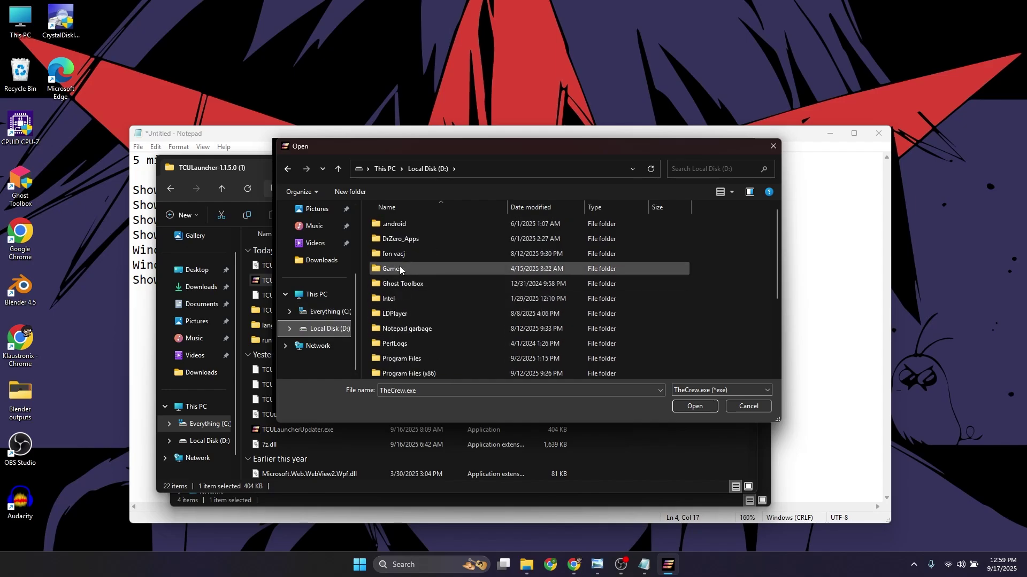
{"action": "left_click", "coordinate": [328, 311]}
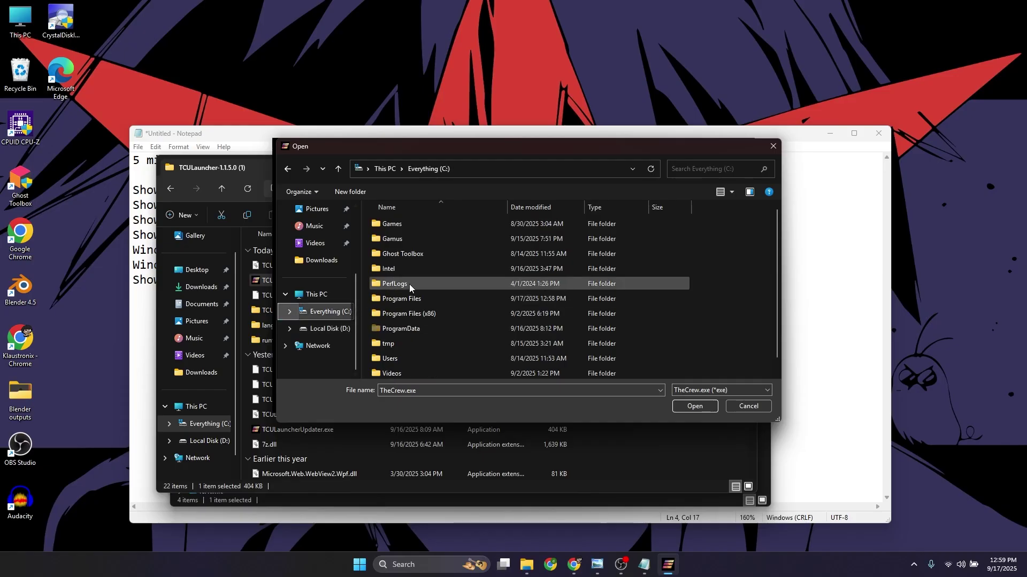
{"action": "double_click", "coordinate": [410, 237]}
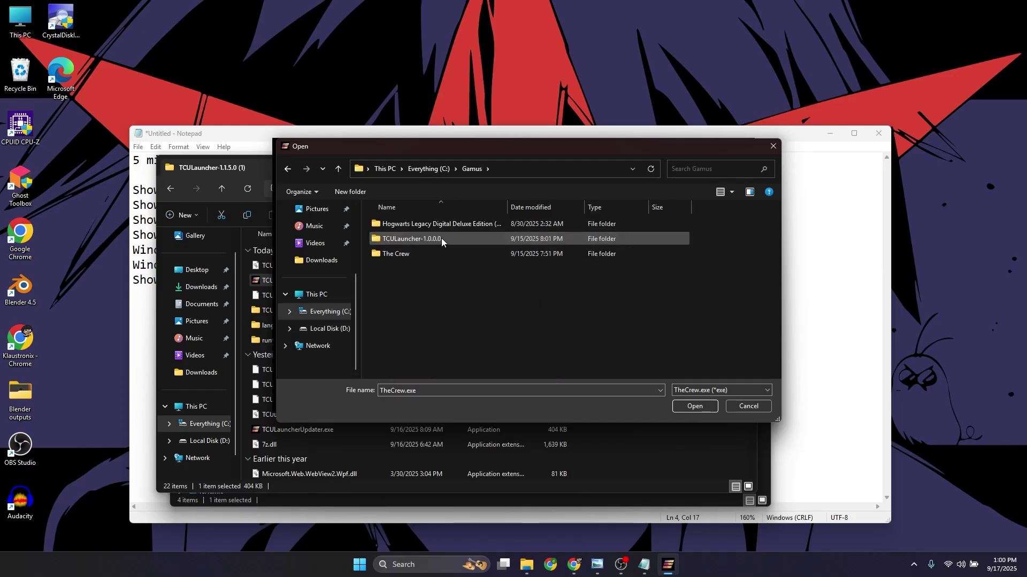
{"action": "double_click", "coordinate": [426, 255]}
{"action": "double_click", "coordinate": [415, 223]}
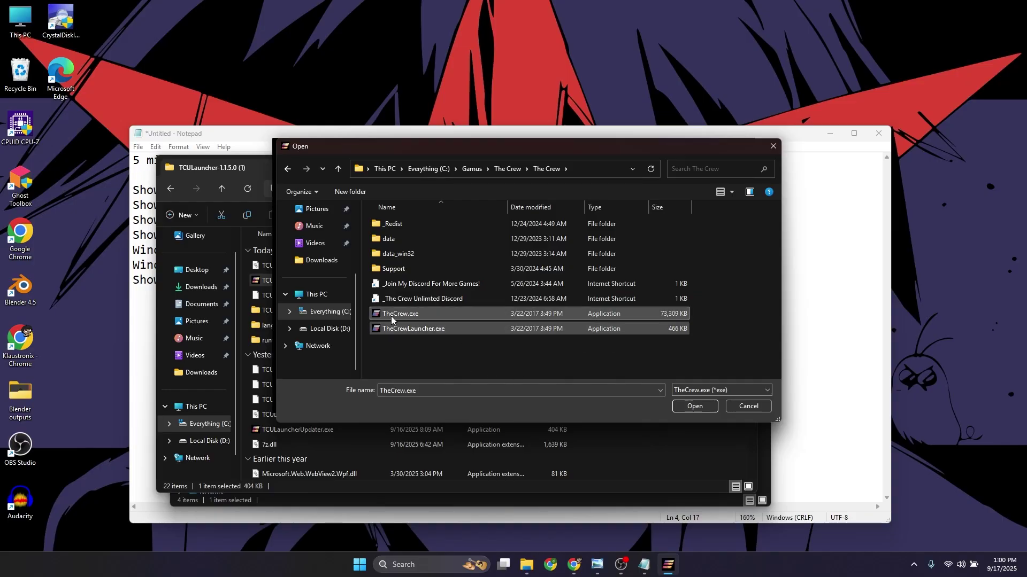
{"action": "left_click", "coordinate": [695, 407]}
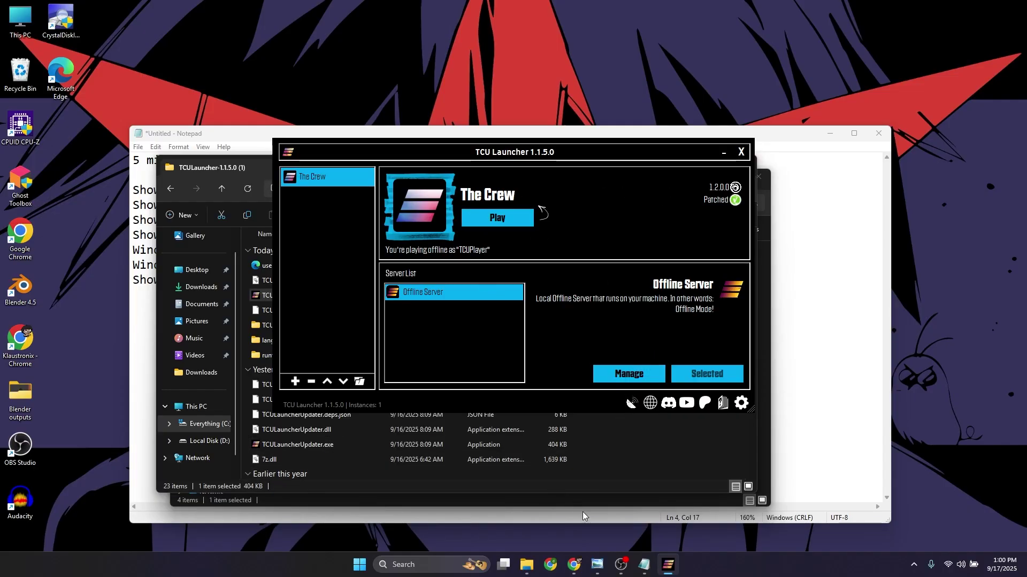
- Switch to Chrome, search the web for "Abandonware Reddit" and open the r/abandonware subreddit
{"action": "mouse_move", "coordinate": [573, 570]}
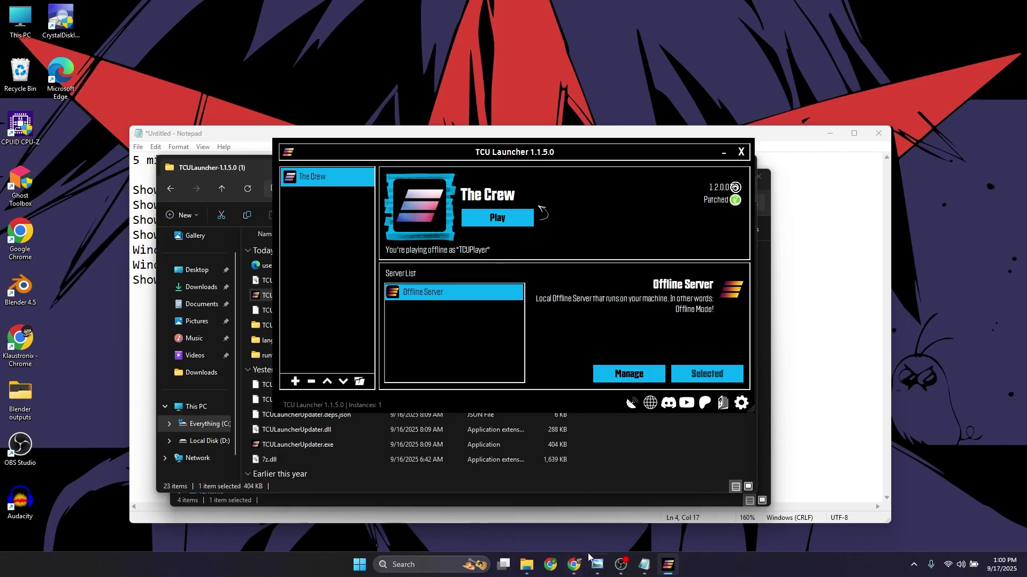
{"action": "left_click", "coordinate": [573, 564]}
{"action": "left_click", "coordinate": [823, 34]}
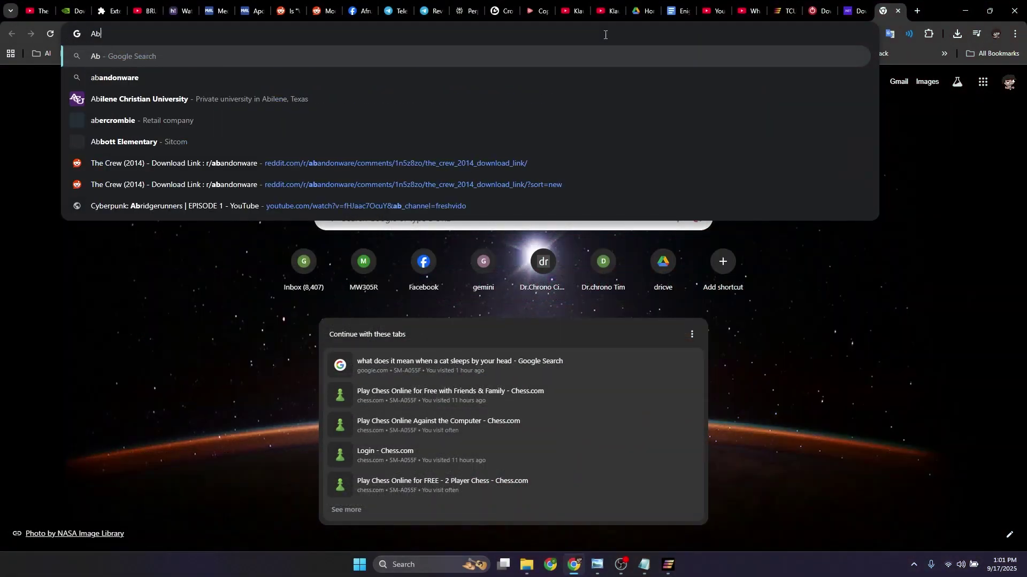
{"action": "key", "text": "BackSpace"}
{"action": "type", "text": "baond"}
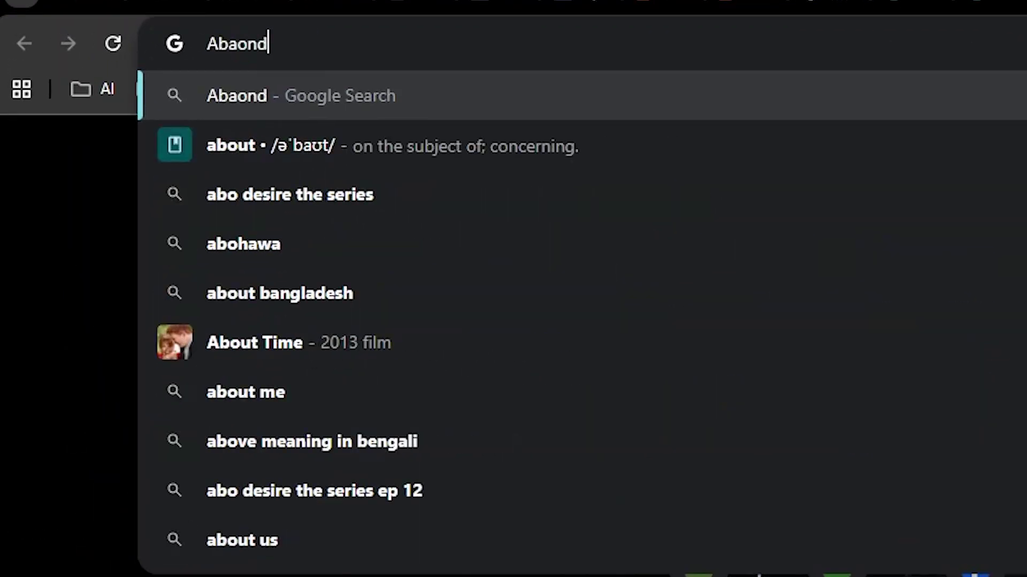
{"action": "key", "text": "BackSpace"}
{"action": "key", "text": "BackSpace"}
{"action": "key", "text": "BackSpace"}
{"action": "type", "text": "ndonware R"}
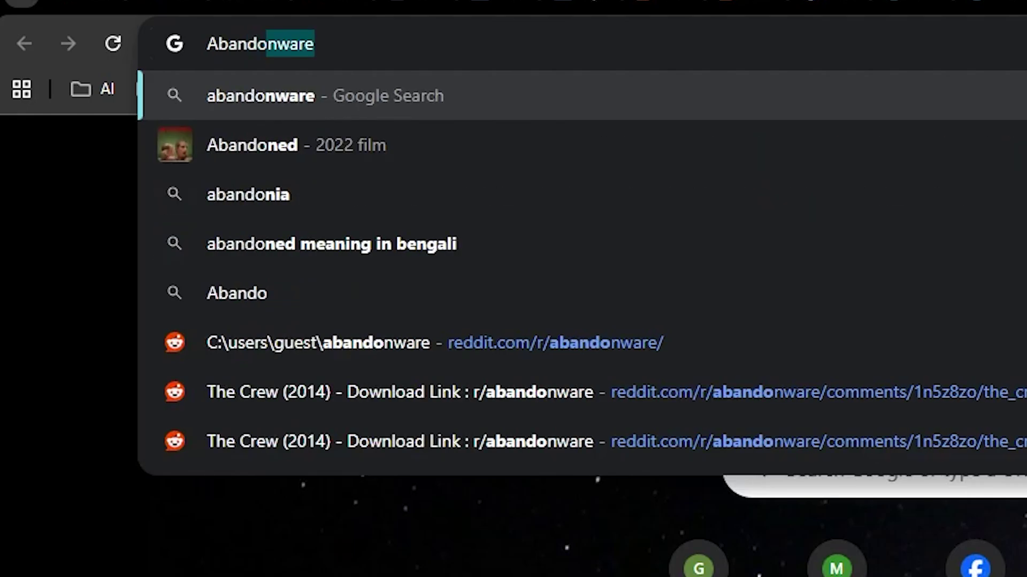
{"action": "type", "text": "eddit"}
{"action": "key", "text": "Return"}
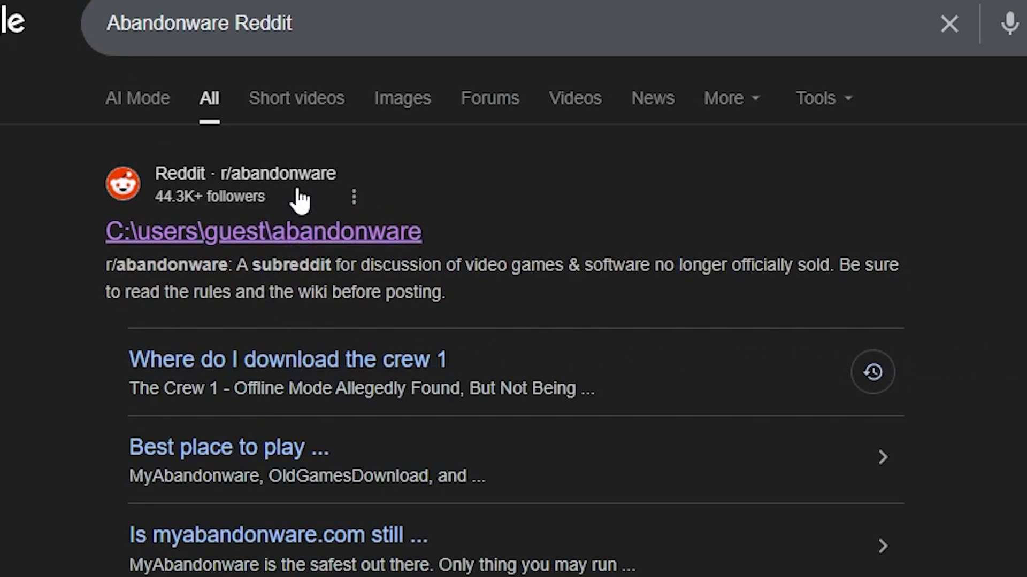
{"action": "left_click", "coordinate": [263, 228]}
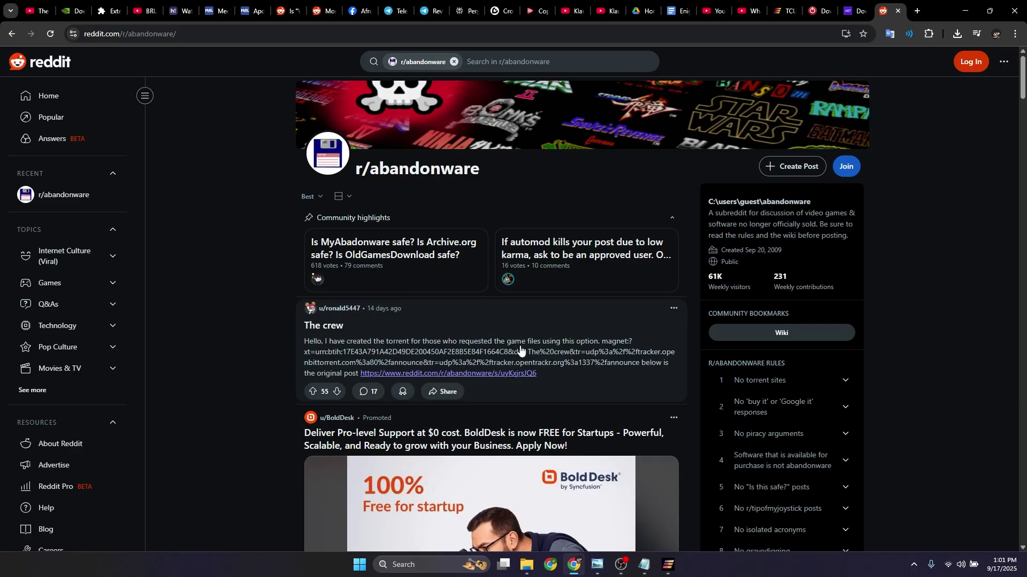
- Search r/abandonware for Crew and open the post "The Crew (2014) - Download Link"
{"action": "scroll", "coordinate": [520, 348], "scroll_direction": "down", "scroll_amount": 20}
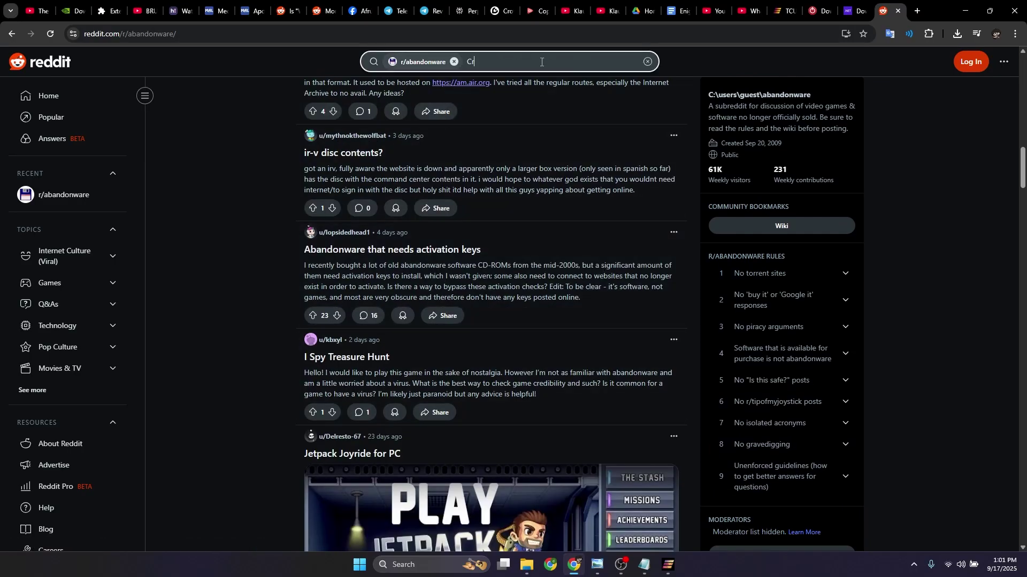
{"action": "key", "text": "Return"}
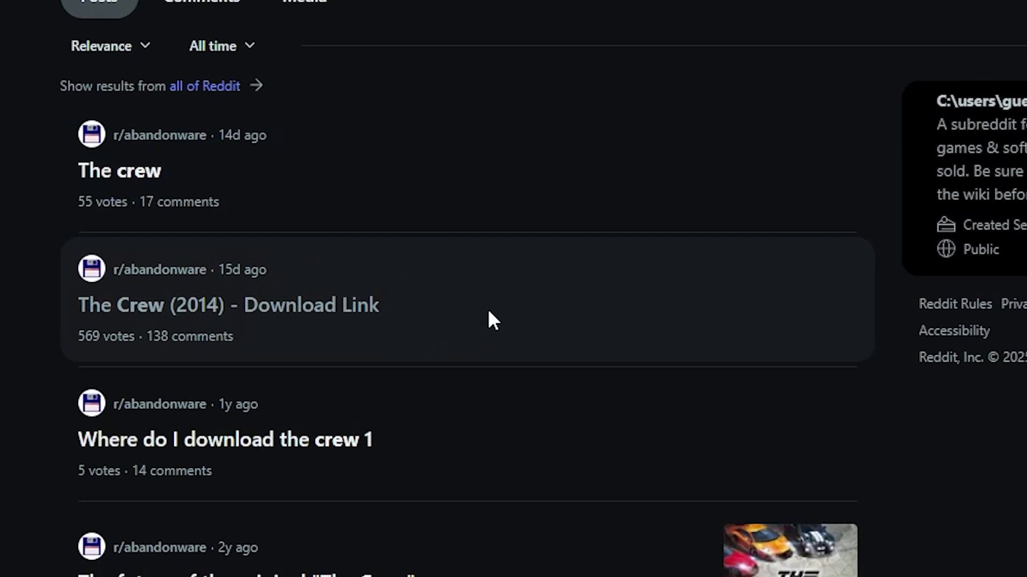
{"action": "left_click", "coordinate": [244, 242]}
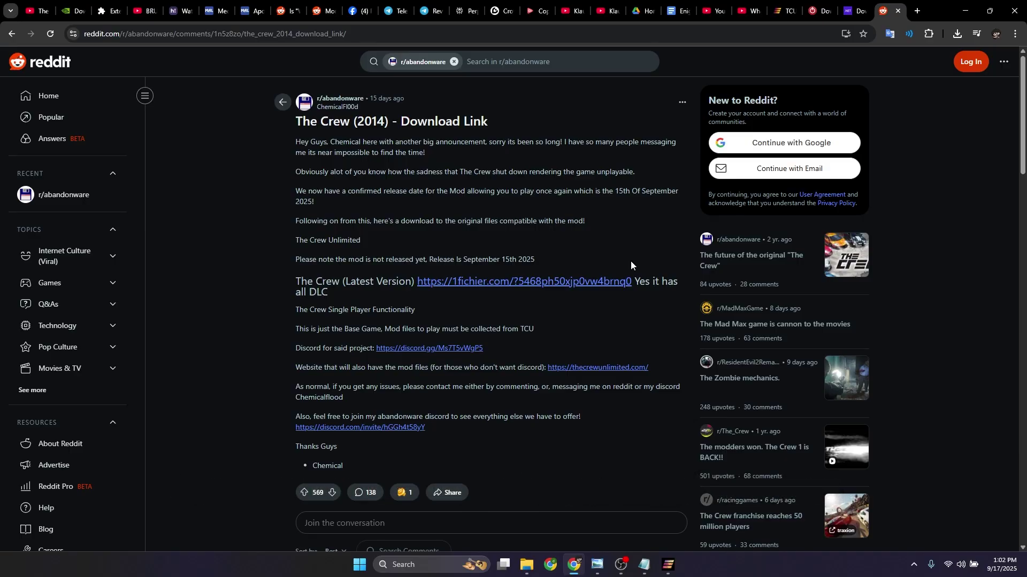
- Return to the TCU Launcher, try to start The Crew on the Offline Server, and check Task Manager's processes sorted by CPU usage
{"action": "left_click", "coordinate": [966, 8]}
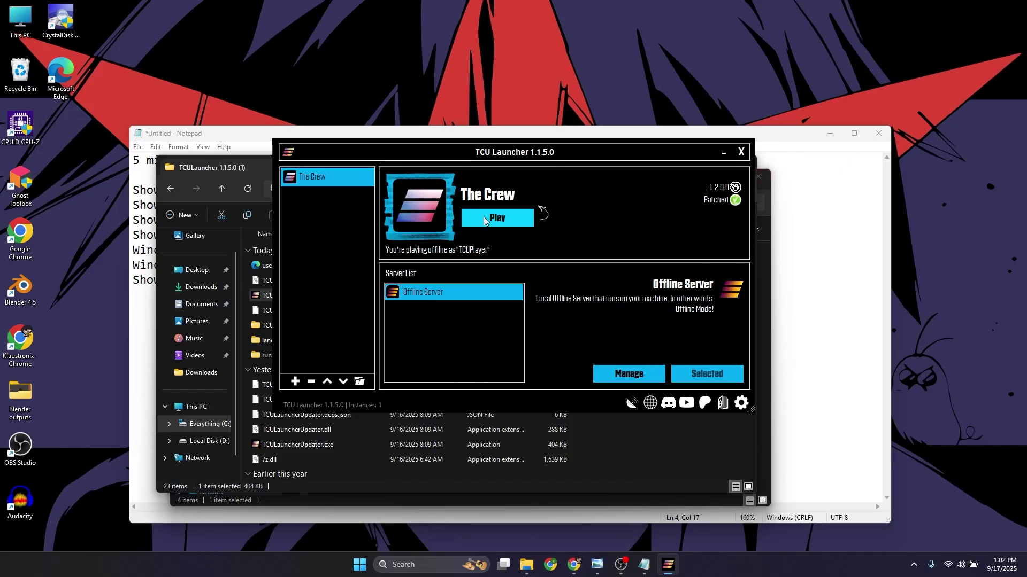
{"action": "left_click", "coordinate": [485, 221]}
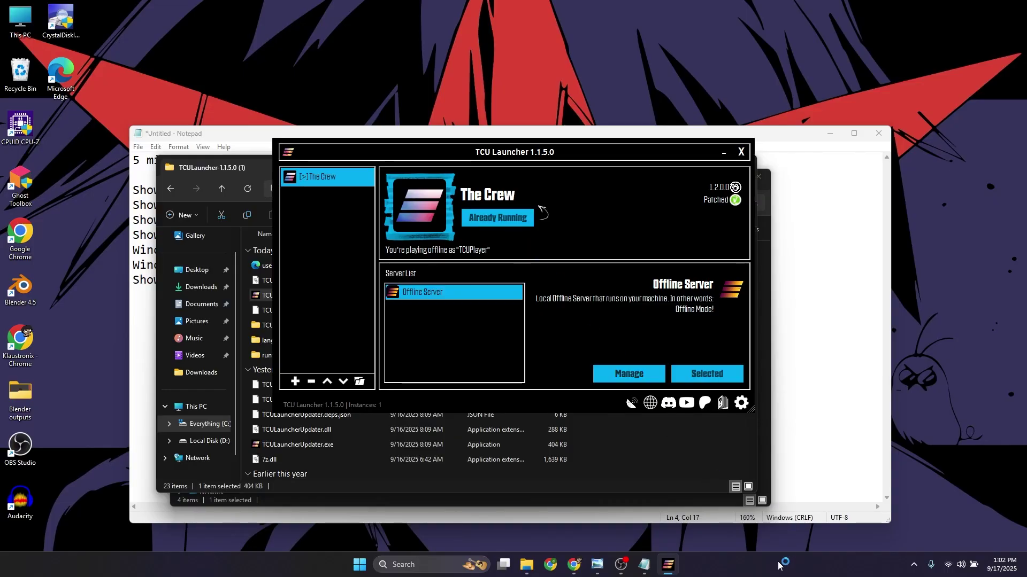
{"action": "left_click", "coordinate": [827, 524]}
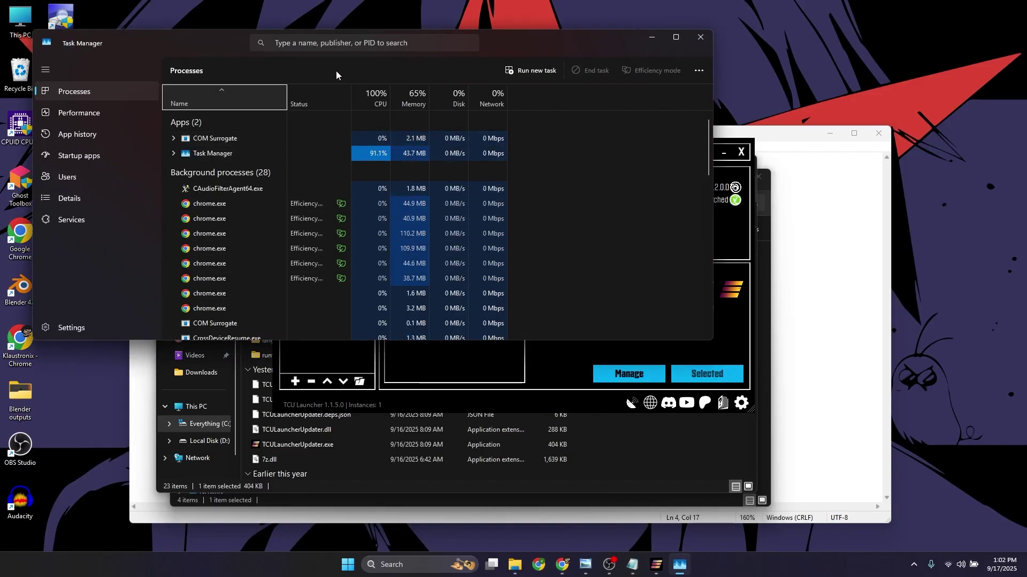
{"action": "left_click", "coordinate": [375, 97]}
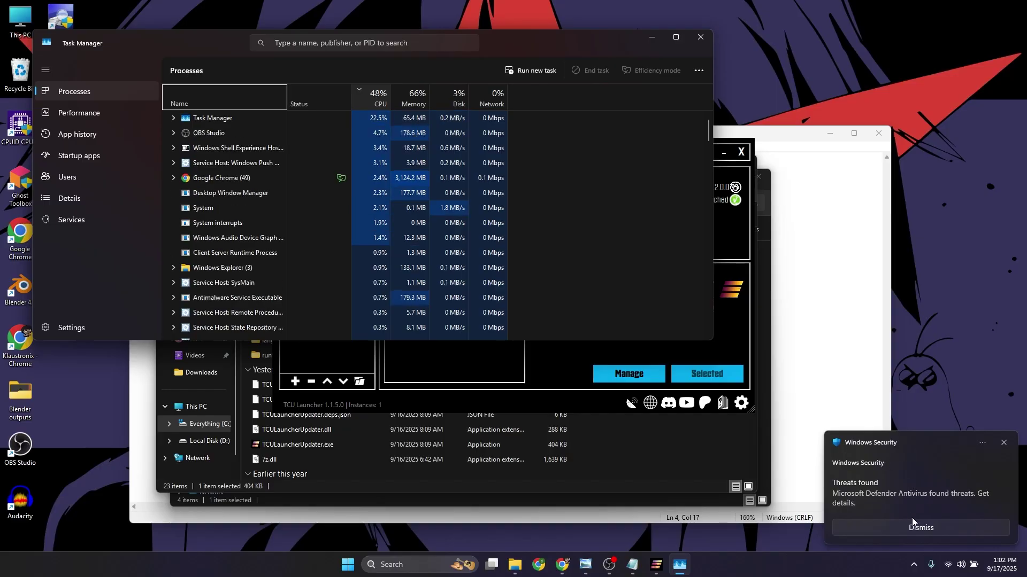
{"action": "left_click", "coordinate": [650, 38]}
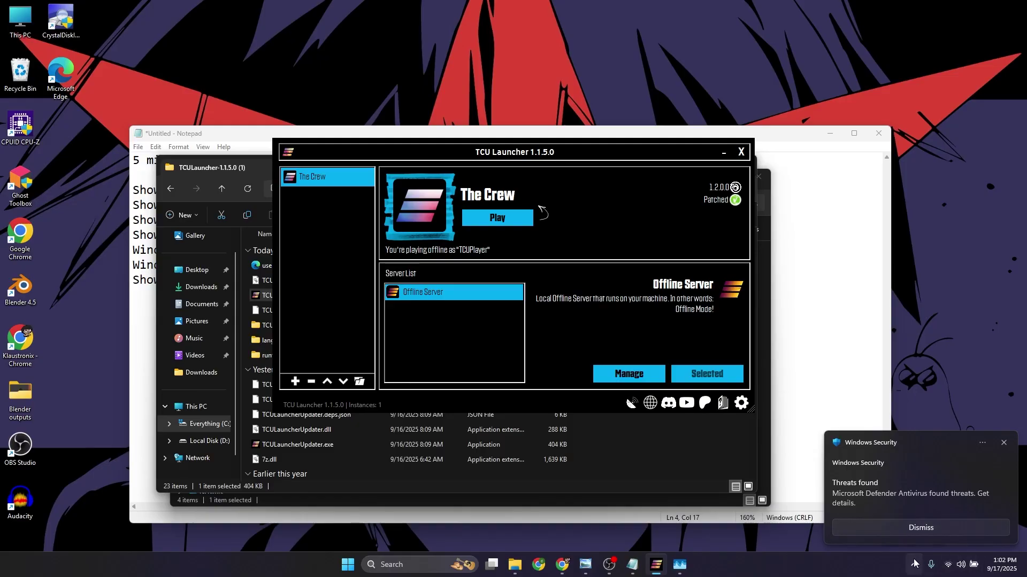
- Dismiss the threat notification, open Windows Security's Protection history and expand the quarantined threat's details
{"action": "left_click", "coordinate": [951, 527]}
{"action": "left_click", "coordinate": [914, 564]}
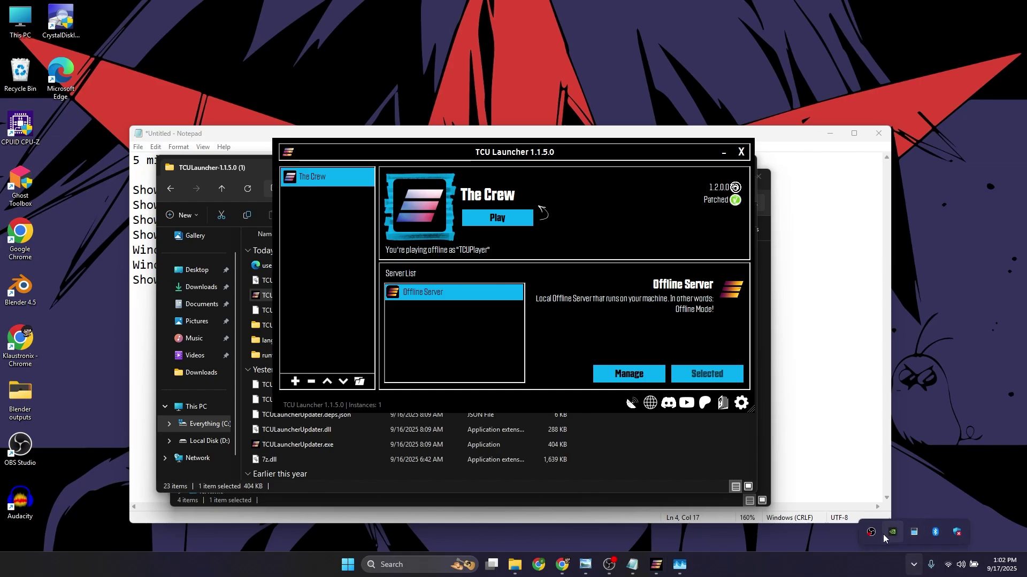
{"action": "left_click", "coordinate": [956, 532]}
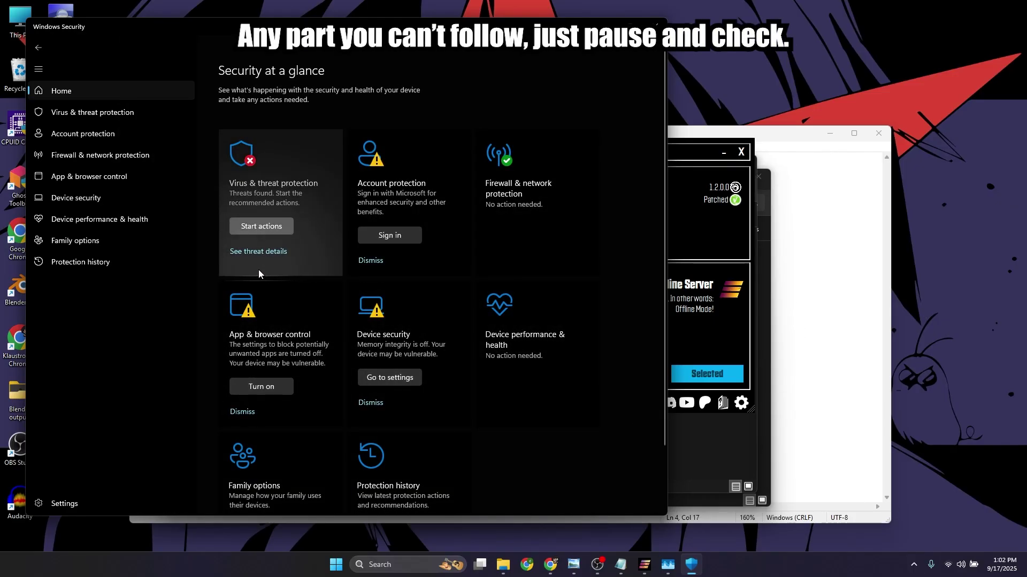
{"action": "left_click", "coordinate": [306, 196]}
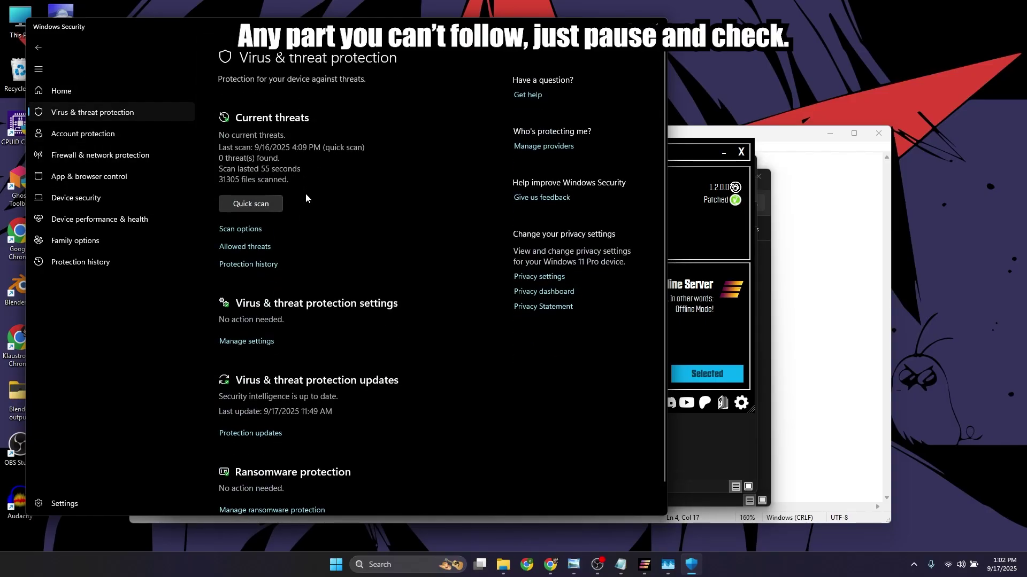
{"action": "left_click", "coordinate": [252, 265]}
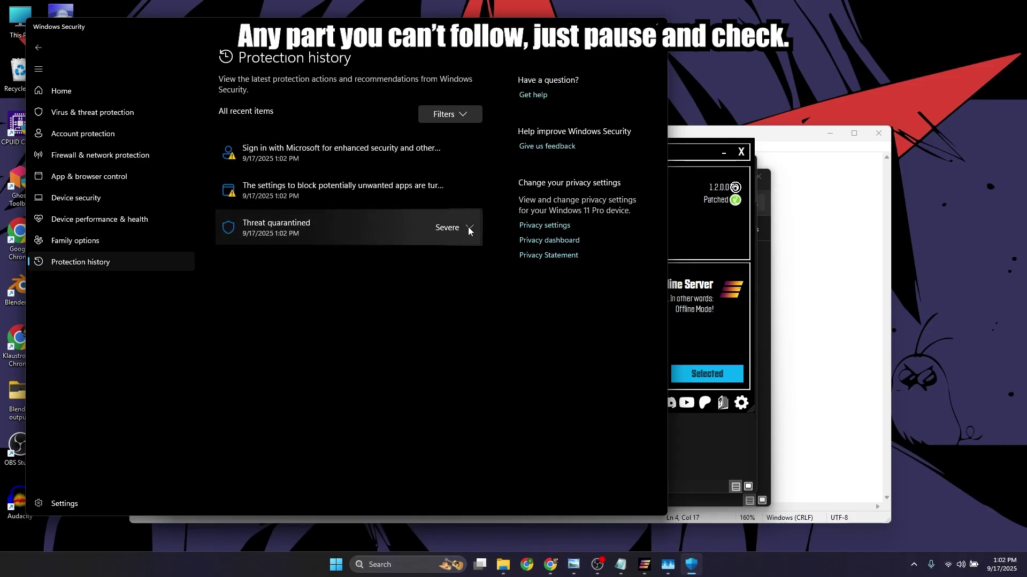
{"action": "left_click", "coordinate": [377, 237]}
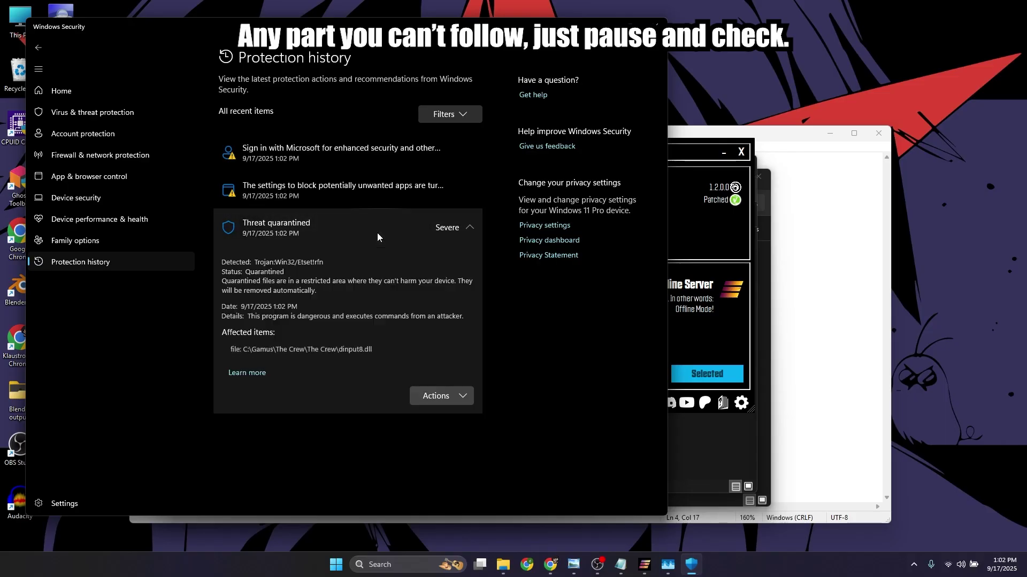
- Restore the quarantined dinput8.dll of The Crew from its Protection history entry
{"action": "left_click", "coordinate": [445, 396]}
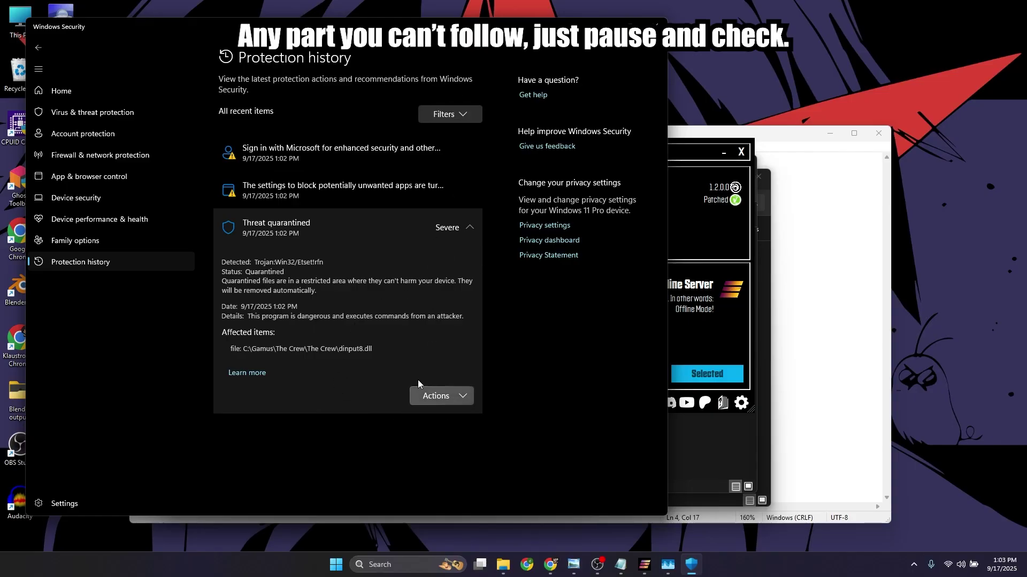
{"action": "left_click", "coordinate": [441, 396]}
{"action": "left_click", "coordinate": [435, 418]}
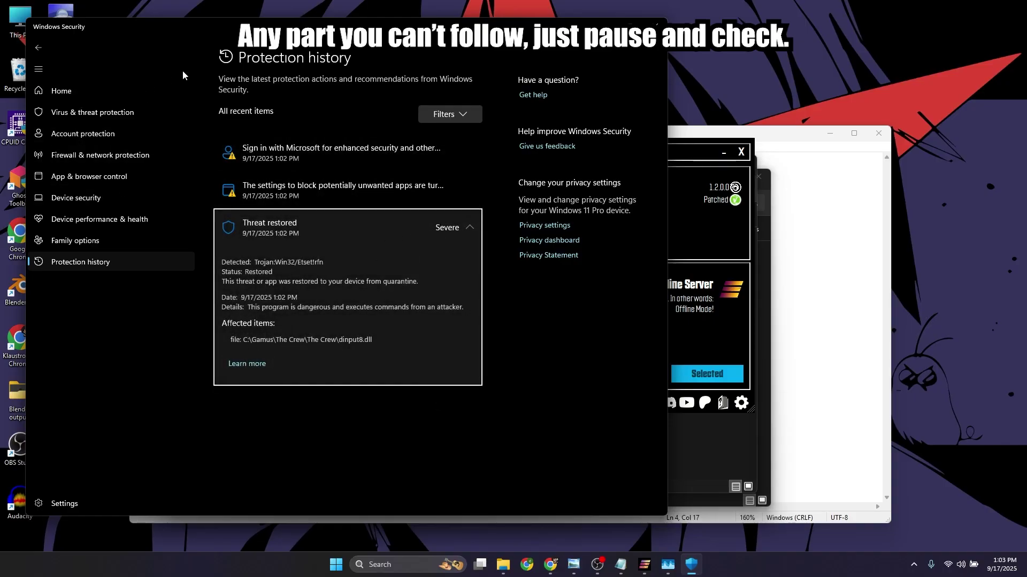
- Open the Exclusions page from Windows Security's Virus & threat protection settings
{"action": "left_click", "coordinate": [79, 88]}
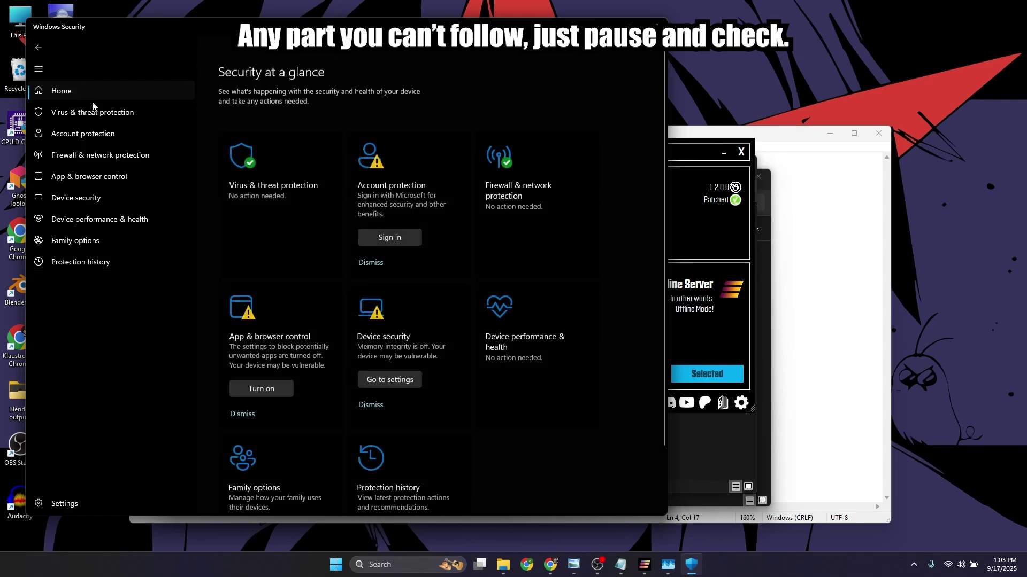
{"action": "left_click", "coordinate": [304, 181]}
{"action": "scroll", "coordinate": [395, 343], "scroll_direction": "down", "scroll_amount": 2}
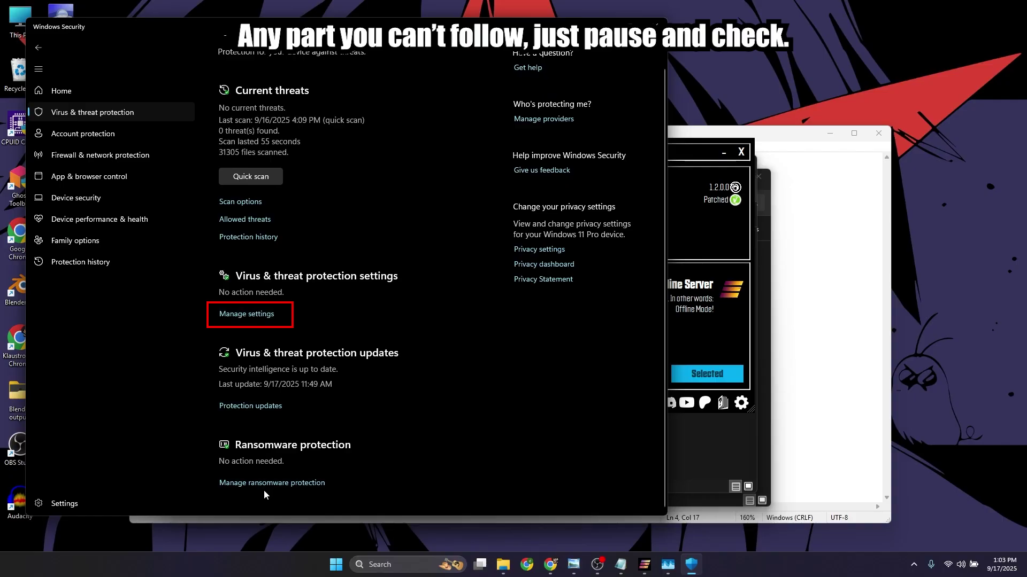
{"action": "left_click", "coordinate": [242, 314]}
{"action": "scroll", "coordinate": [296, 384], "scroll_direction": "down", "scroll_amount": 5}
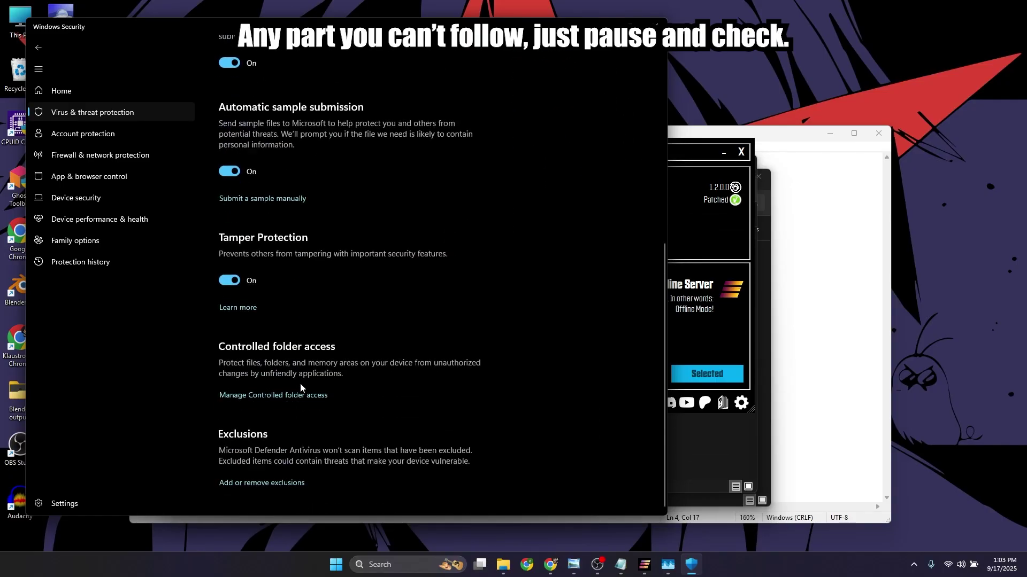
{"action": "scroll", "coordinate": [300, 387], "scroll_direction": "up", "scroll_amount": 8}
{"action": "scroll", "coordinate": [300, 387], "scroll_direction": "down", "scroll_amount": 8}
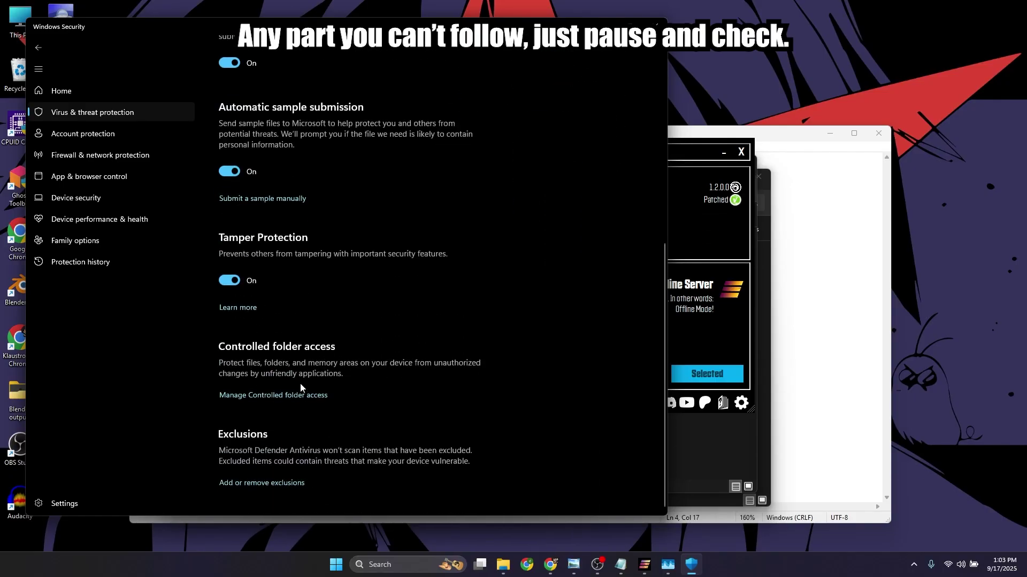
{"action": "left_click", "coordinate": [262, 484]}
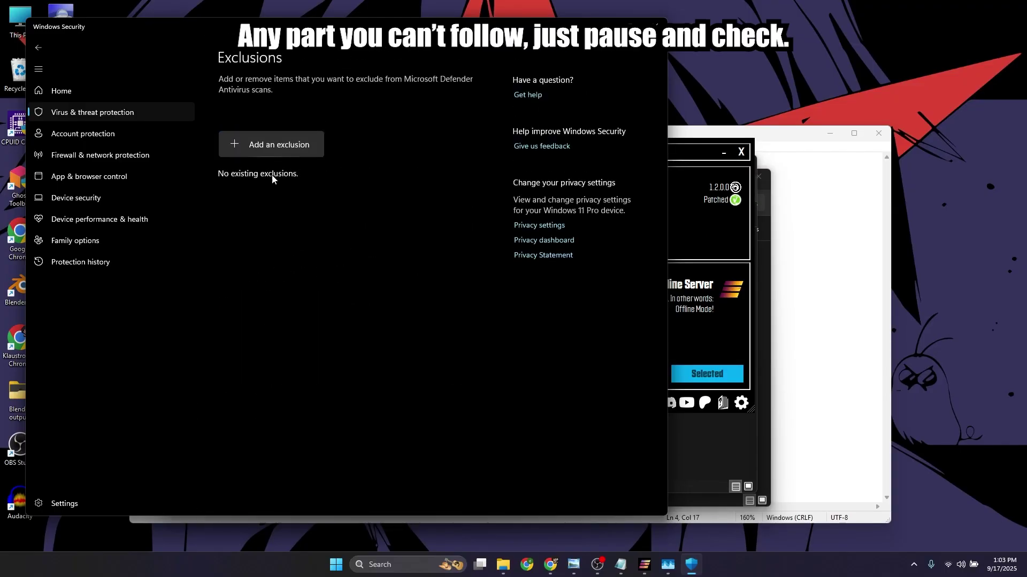
- Add the folder The Crew, inside Gamus on the C: drive, as a Microsoft Defender Antivirus exclusion
{"action": "left_click", "coordinate": [272, 147]}
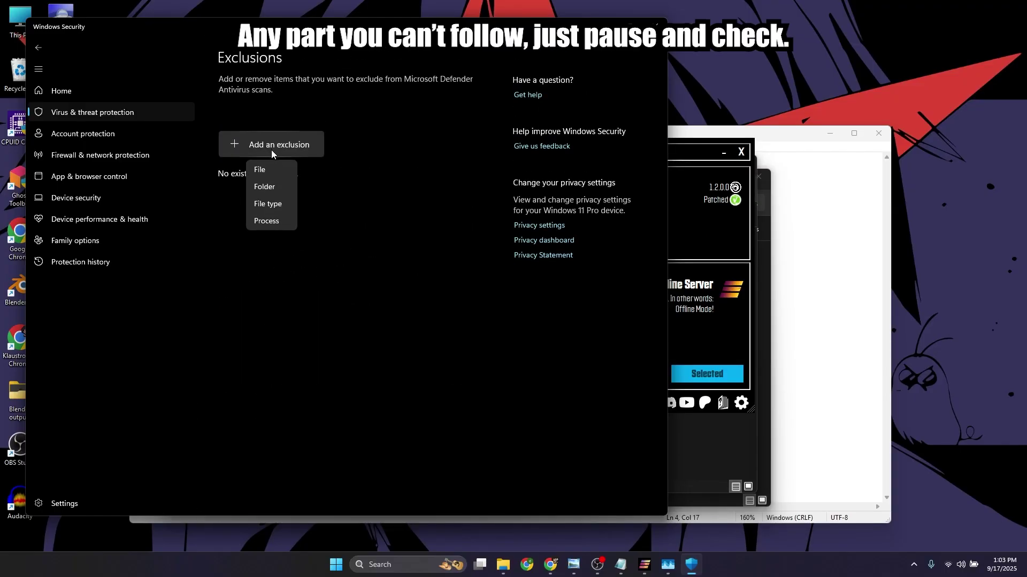
{"action": "left_click", "coordinate": [266, 191]}
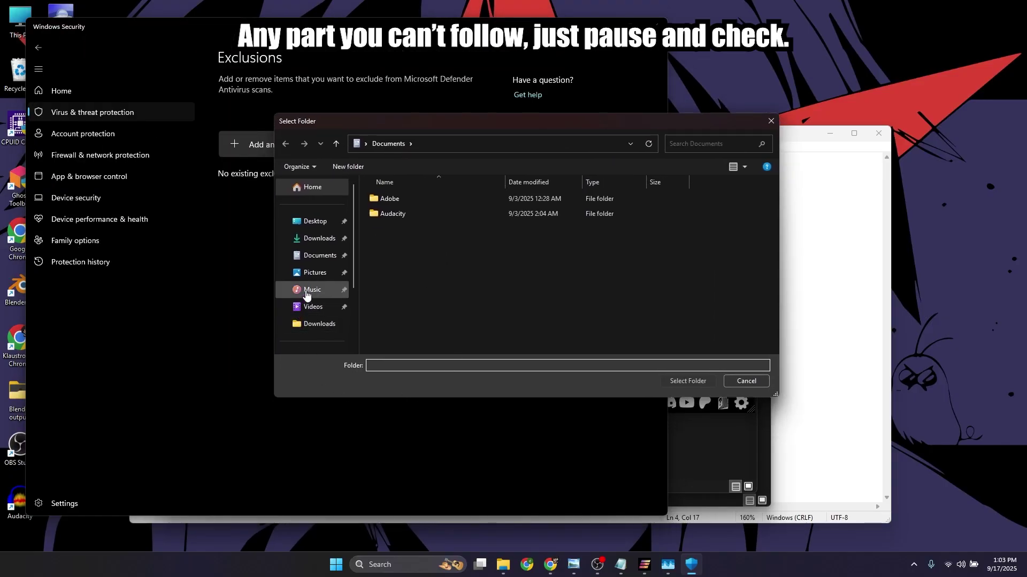
{"action": "scroll", "coordinate": [306, 295], "scroll_direction": "down", "scroll_amount": 1}
{"action": "scroll", "coordinate": [306, 295], "scroll_direction": "down", "scroll_amount": 1}
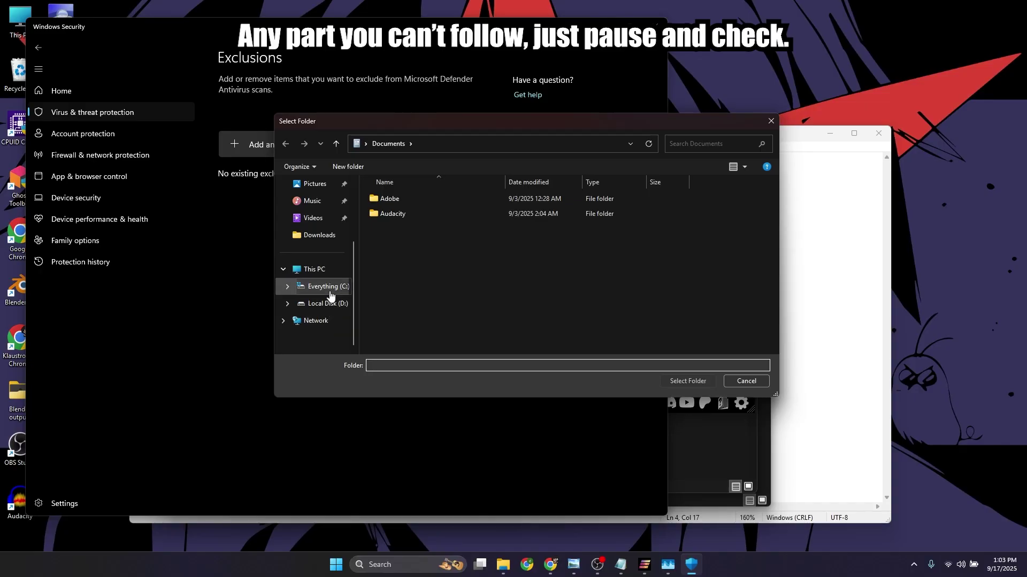
{"action": "left_click", "coordinate": [327, 288]}
{"action": "double_click", "coordinate": [409, 214]}
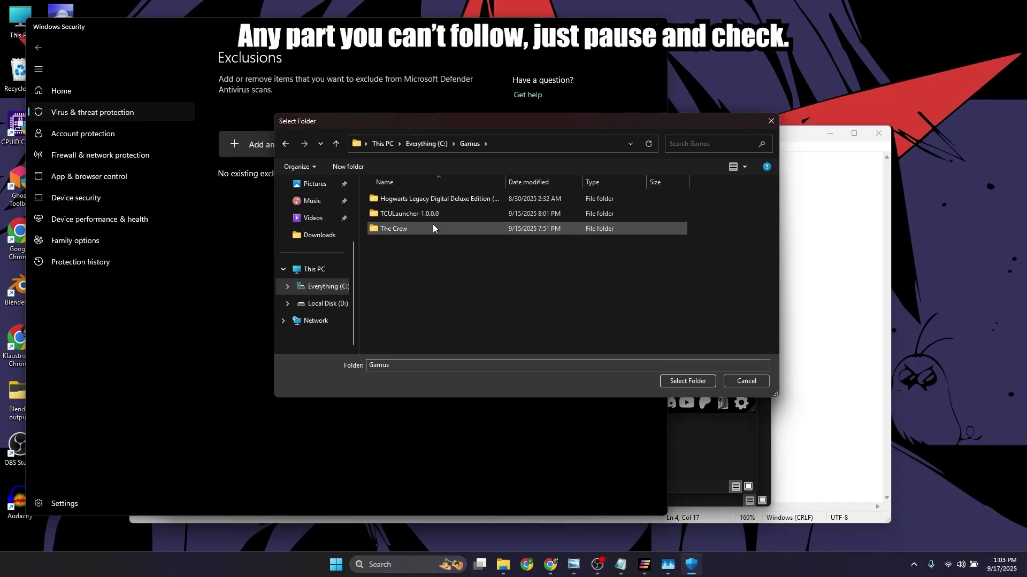
{"action": "left_click", "coordinate": [409, 230]}
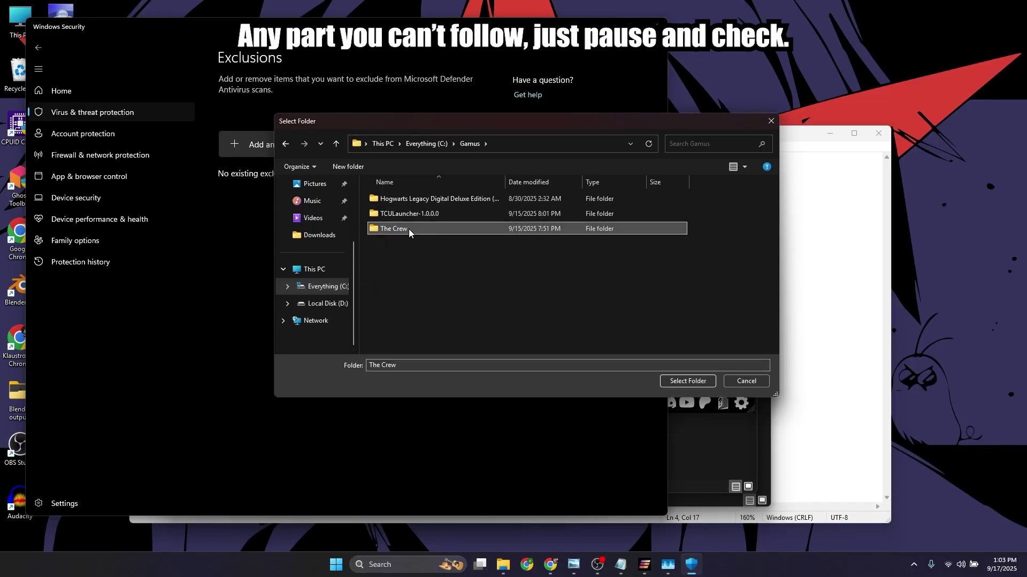
{"action": "left_click", "coordinate": [688, 381]}
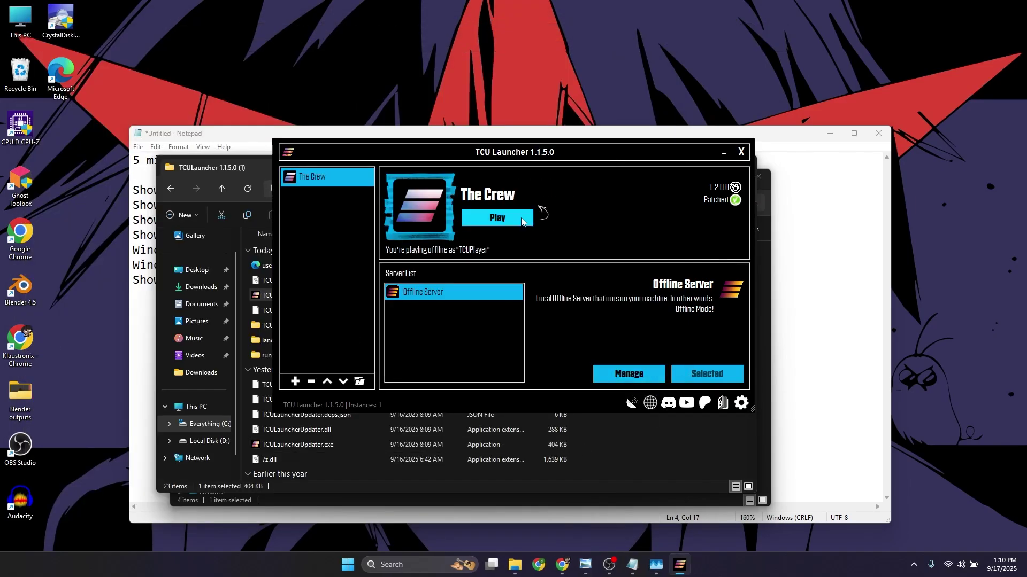
- Launch The Crew from the TCU Launcher on the Offline Server and check its process in Task Manager
{"action": "left_click", "coordinate": [501, 219]}
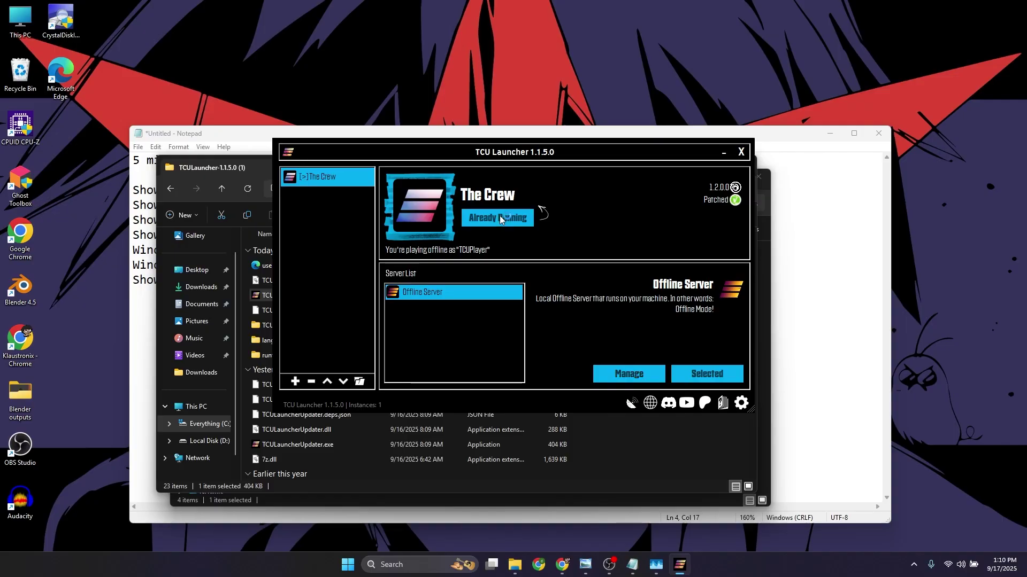
{"action": "key", "text": "ctrl+shift+Escape"}
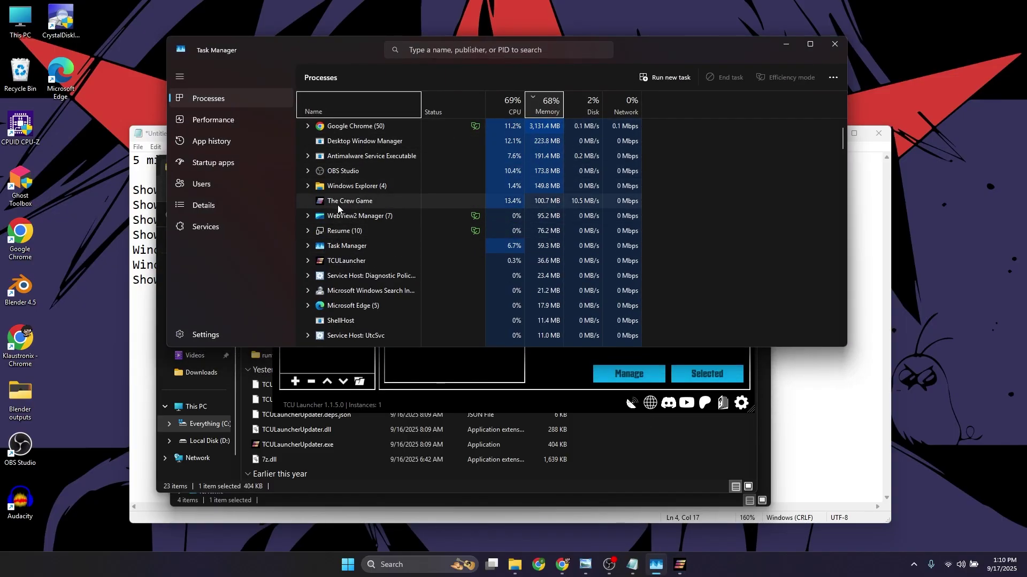
{"action": "left_click", "coordinate": [366, 201]}
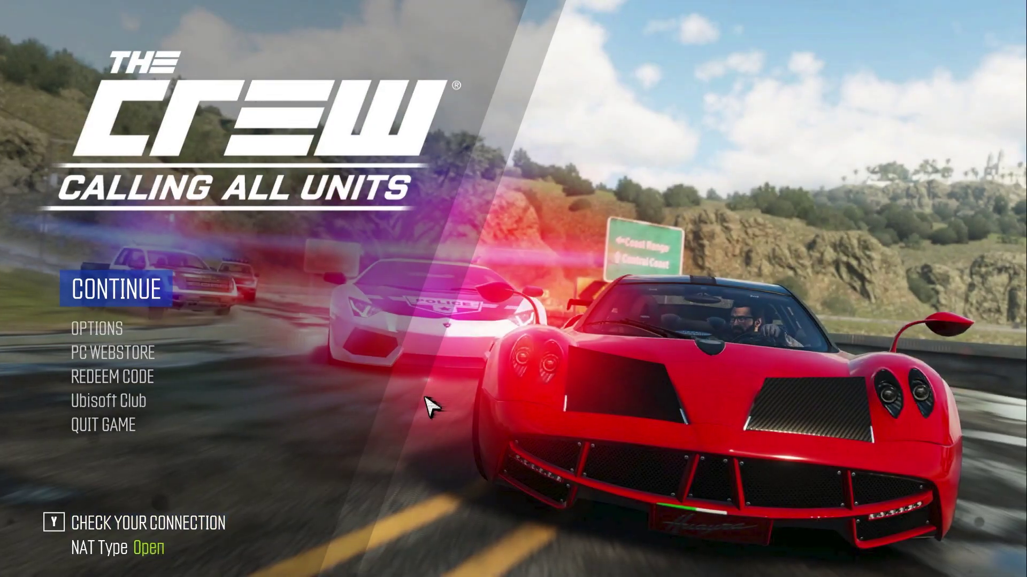
- Switch from the game to the desktop and open the Sound settings under Control Panel's Hardware and Sound
{"action": "key", "text": "alt+Tab"}
{"action": "key", "text": "alt+Tab"}
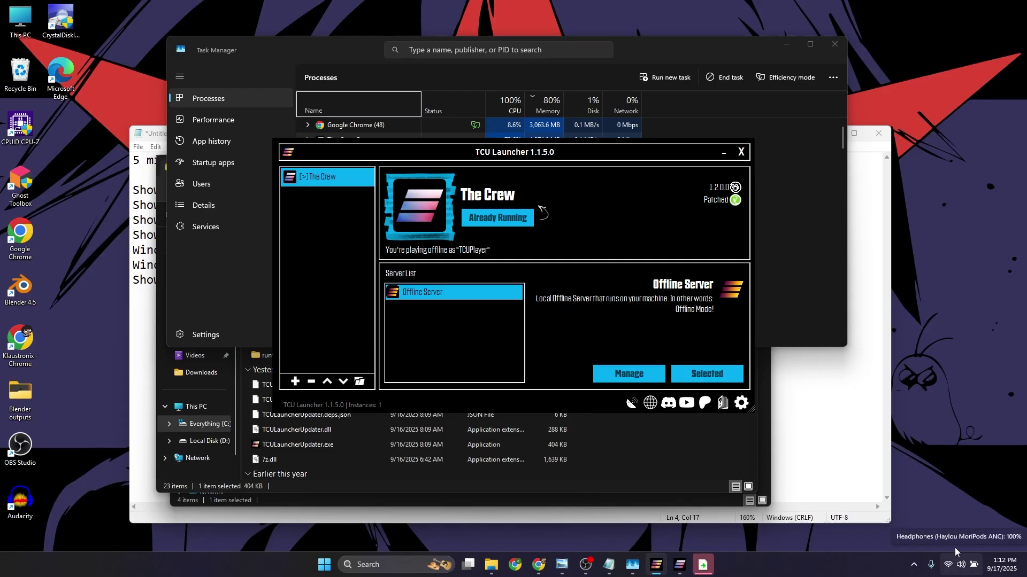
{"action": "key", "text": "super+r"}
{"action": "type", "text": "contro"}
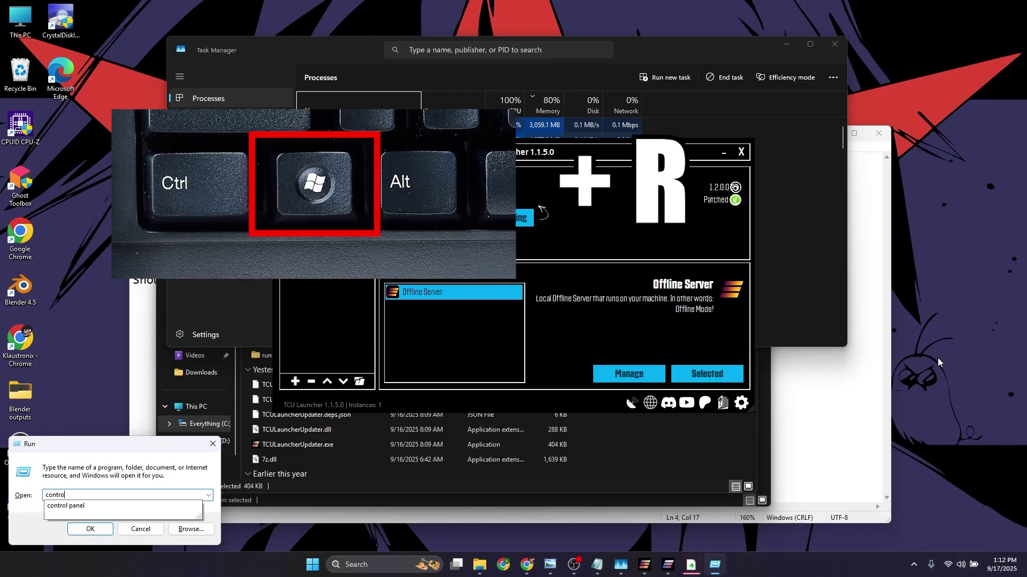
{"action": "key", "text": "Down"}
{"action": "key", "text": "Return"}
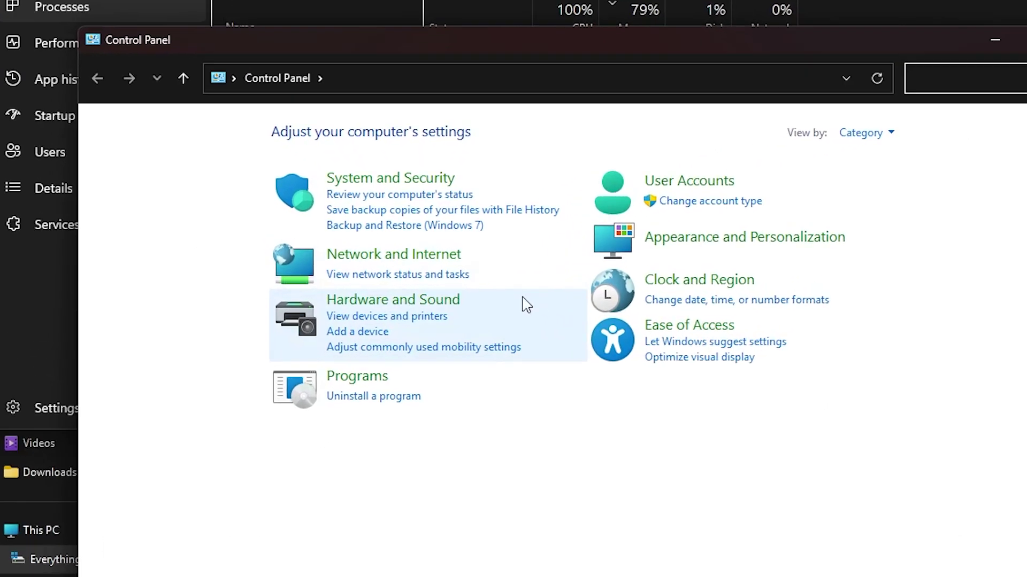
{"action": "left_click", "coordinate": [384, 304]}
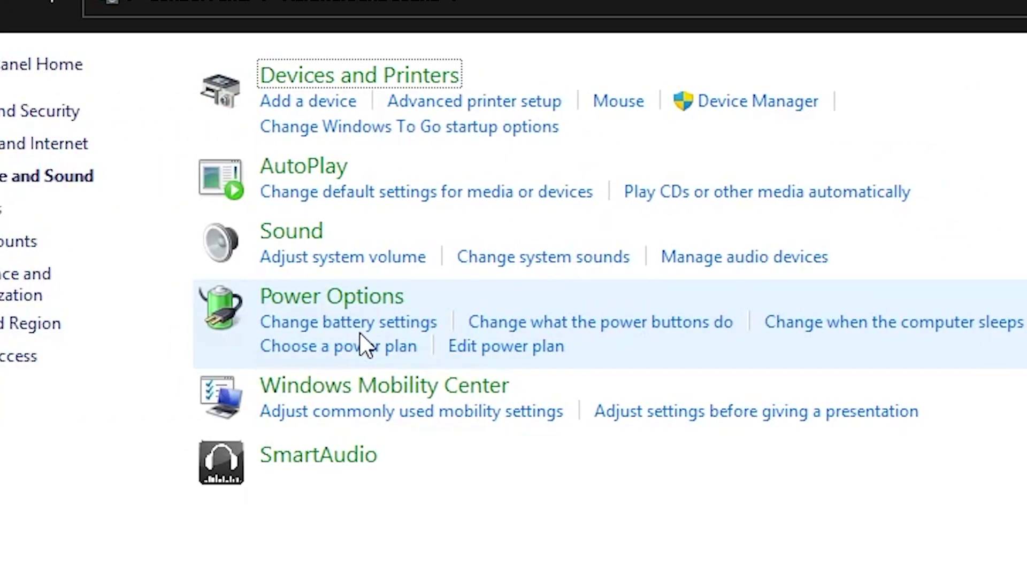
{"action": "left_click", "coordinate": [301, 233]}
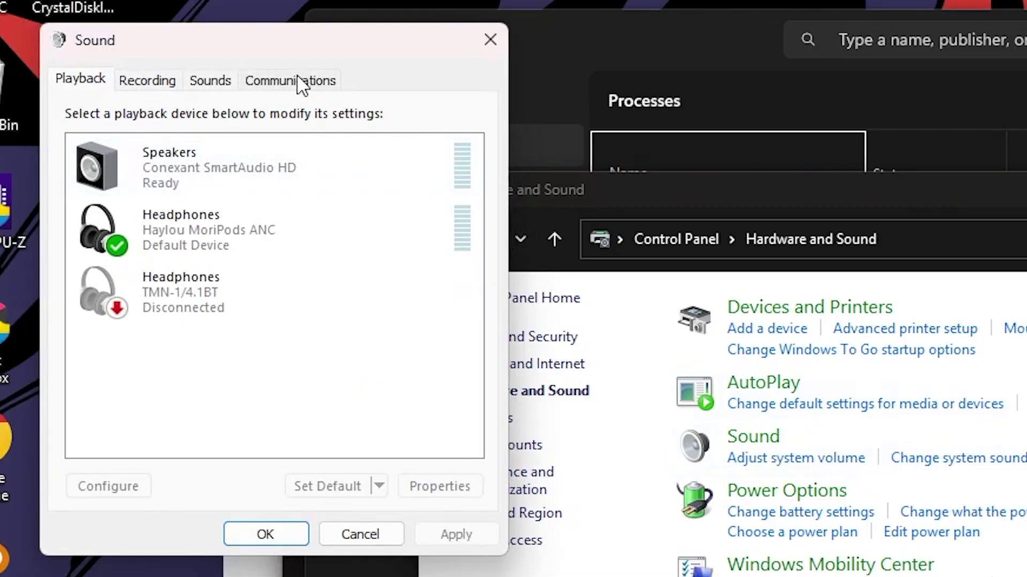
- Set Windows to do nothing to other sounds when it detects communications activity, and apply the change
{"action": "left_click", "coordinate": [294, 82]}
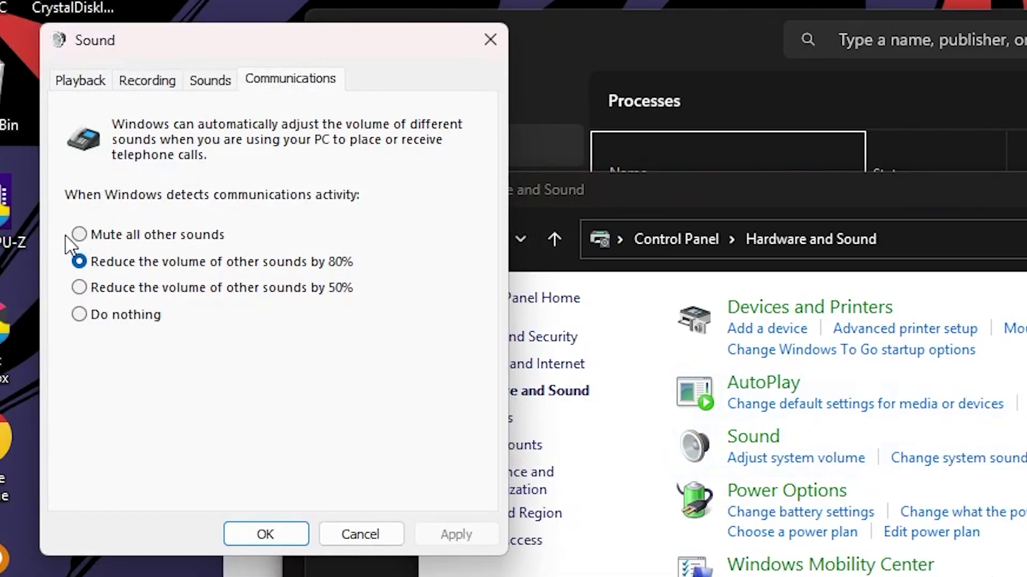
{"action": "left_click", "coordinate": [81, 314]}
{"action": "left_click", "coordinate": [455, 533]}
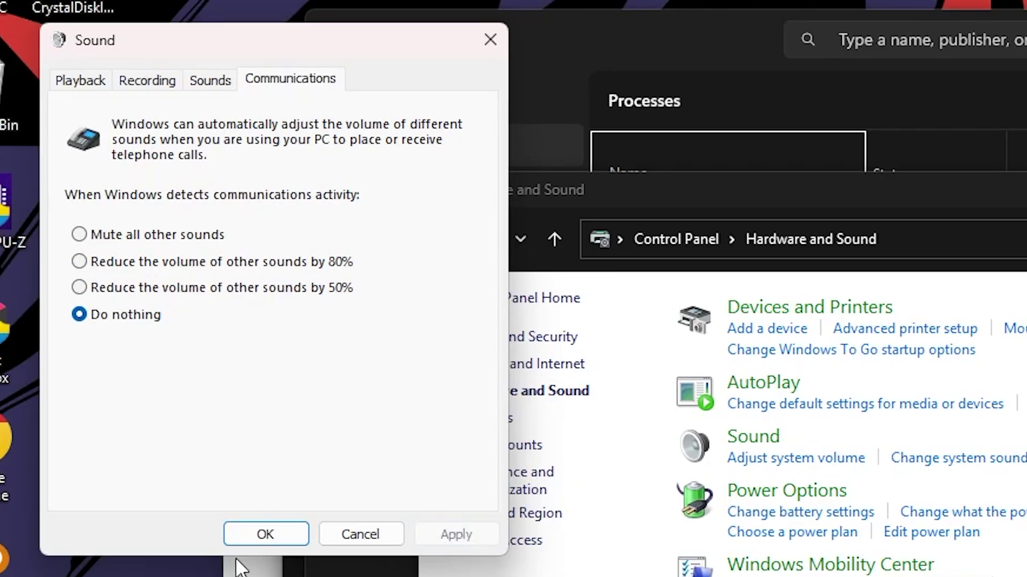
{"action": "left_click", "coordinate": [274, 534]}
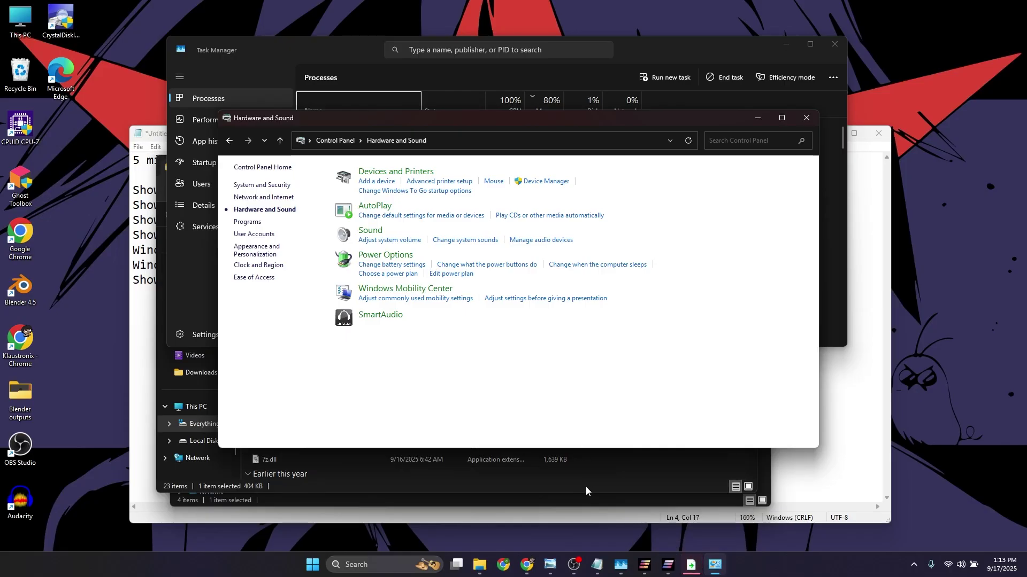
- Switch to the Notepad script and highlight the line "Show Discord Community"
{"action": "mouse_move", "coordinate": [666, 572]}
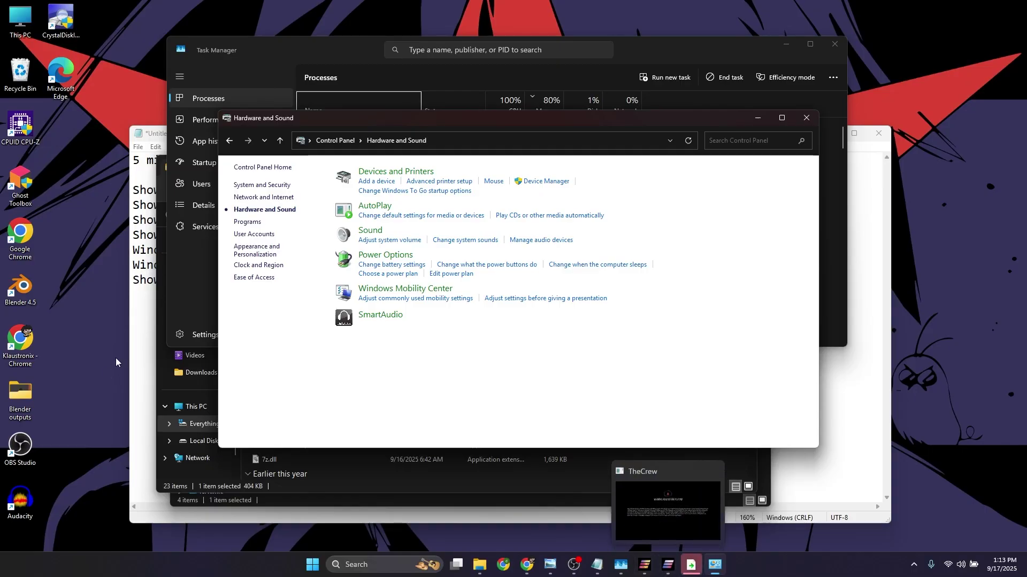
{"action": "left_click", "coordinate": [139, 265]}
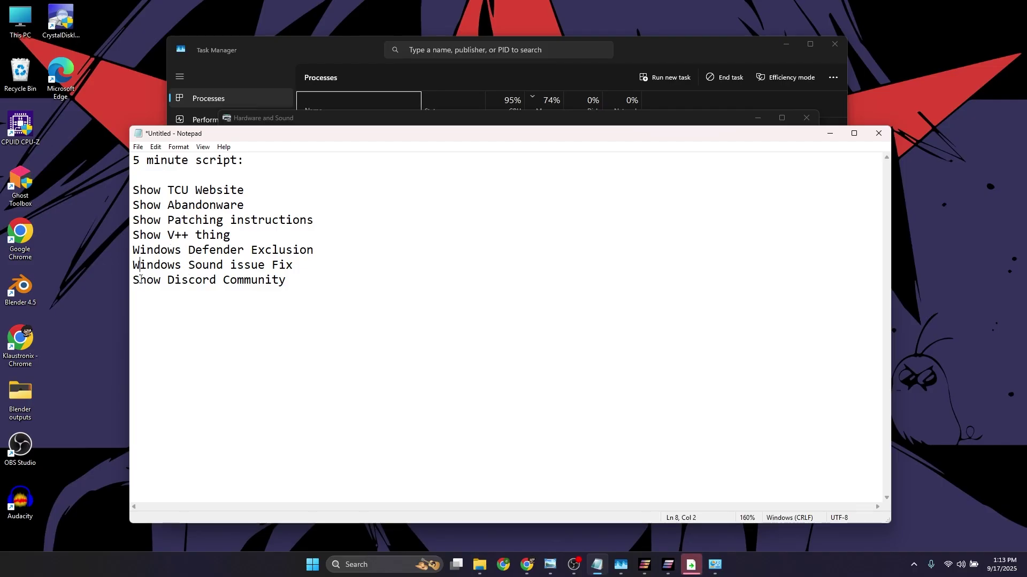
{"action": "triple_click", "coordinate": [139, 279]}
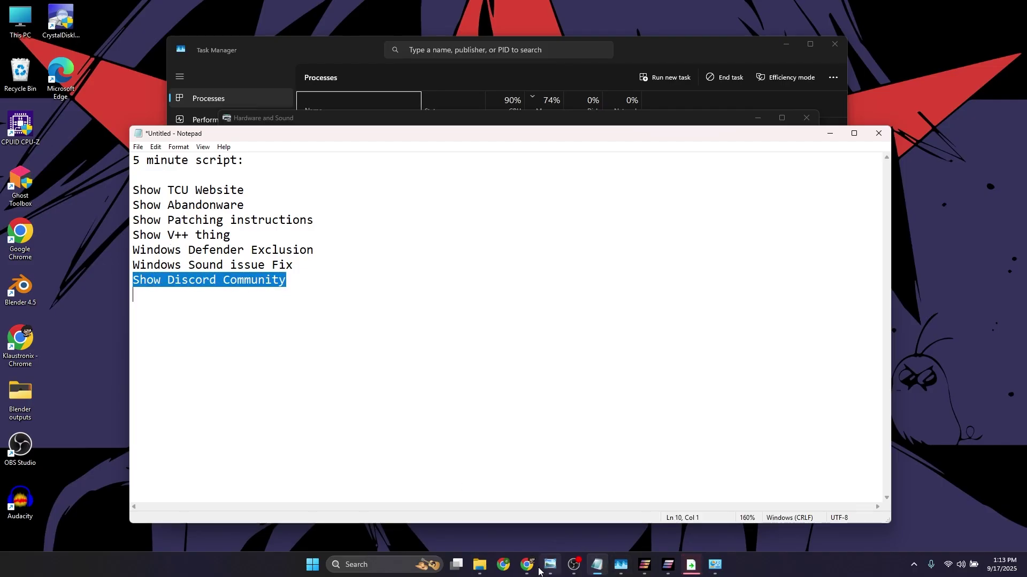
- Switch to Chrome, bring up the Discord invite to The Crew Unlimited and accept it
{"action": "left_click", "coordinate": [534, 567]}
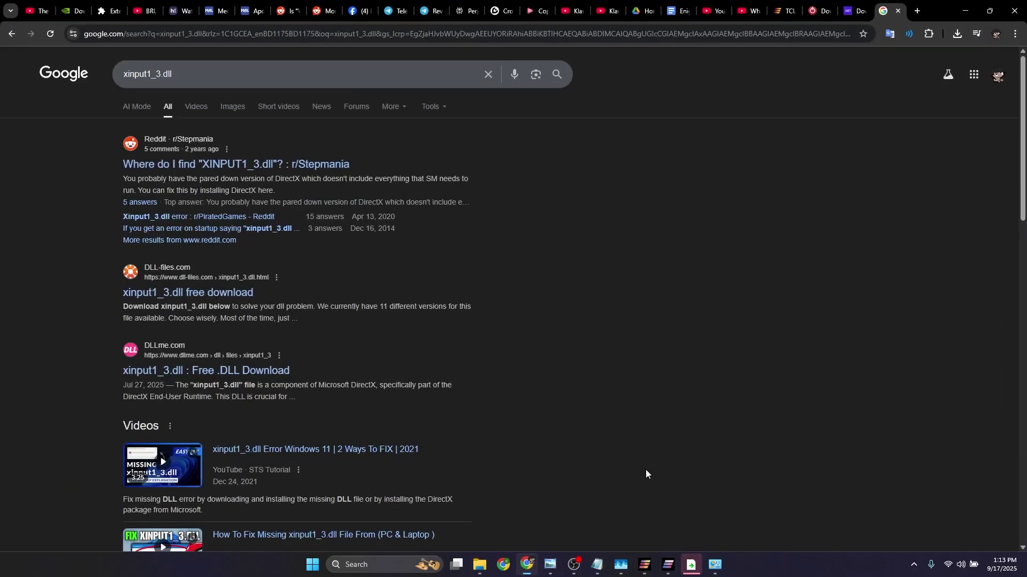
{"action": "left_click", "coordinate": [817, 13]}
{"action": "left_click", "coordinate": [781, 12]}
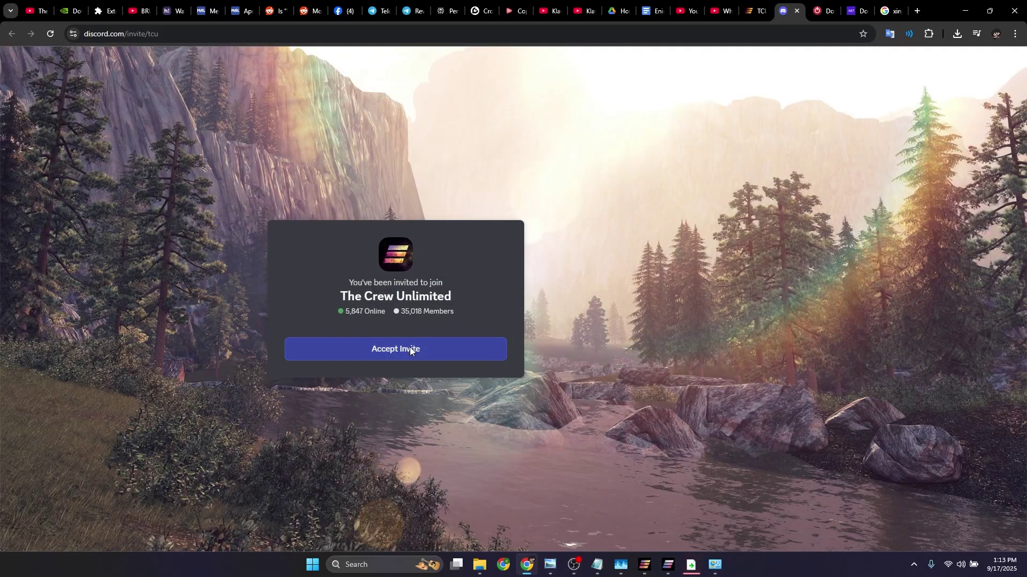
{"action": "left_click", "coordinate": [409, 348]}
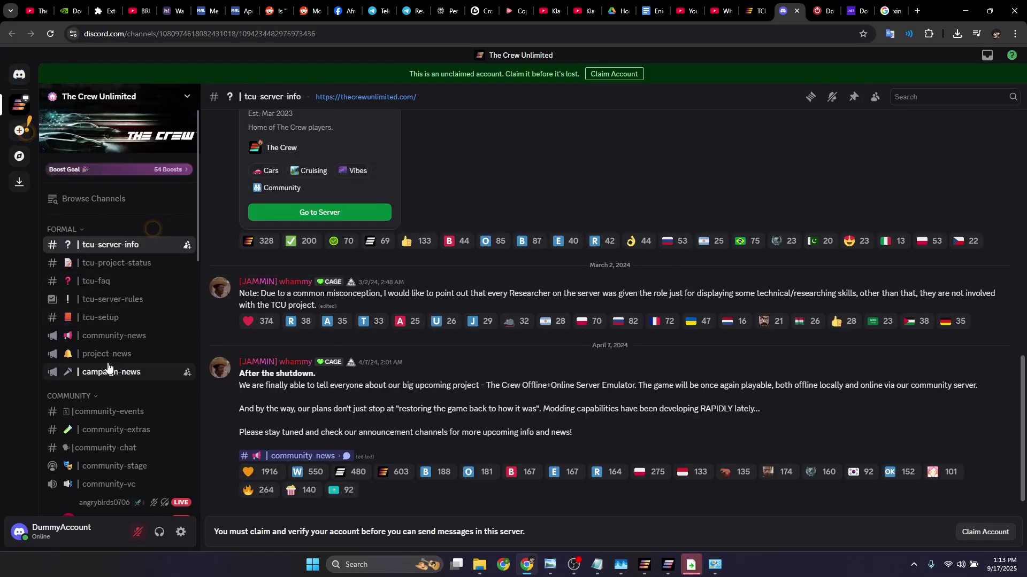
- Look through The Crew Unlimited server's channels, open tcu-tech-support and examine its support posts
{"action": "scroll", "coordinate": [152, 360], "scroll_direction": "down", "scroll_amount": 3}
{"action": "mouse_move", "coordinate": [151, 365]}
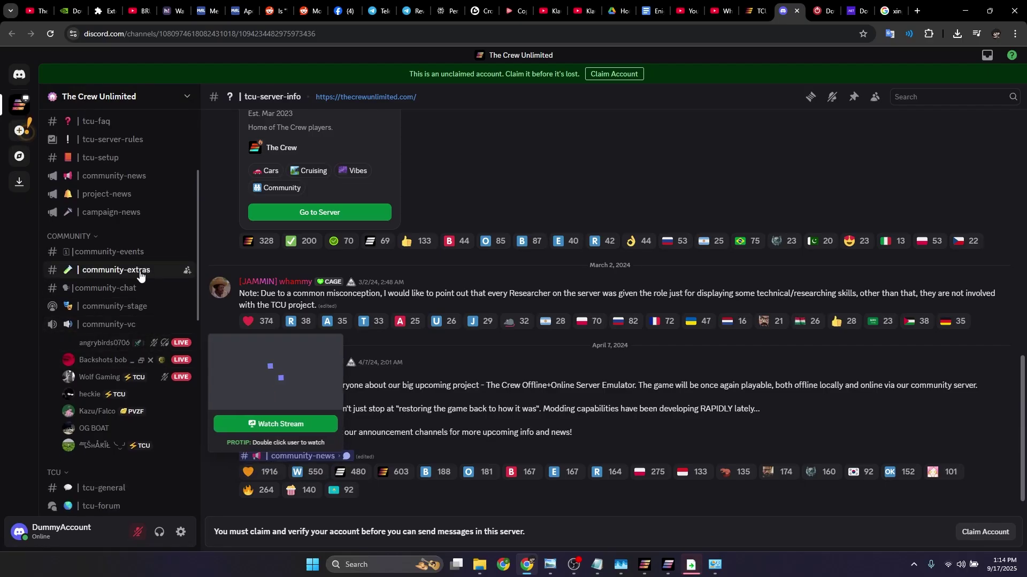
{"action": "scroll", "coordinate": [156, 297], "scroll_direction": "down", "scroll_amount": 5}
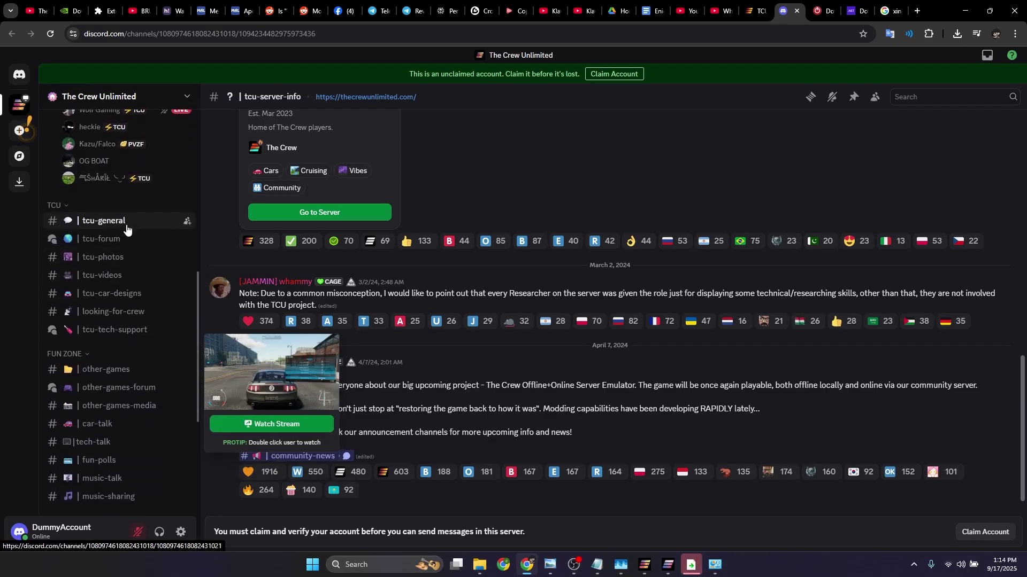
{"action": "left_click", "coordinate": [117, 336]}
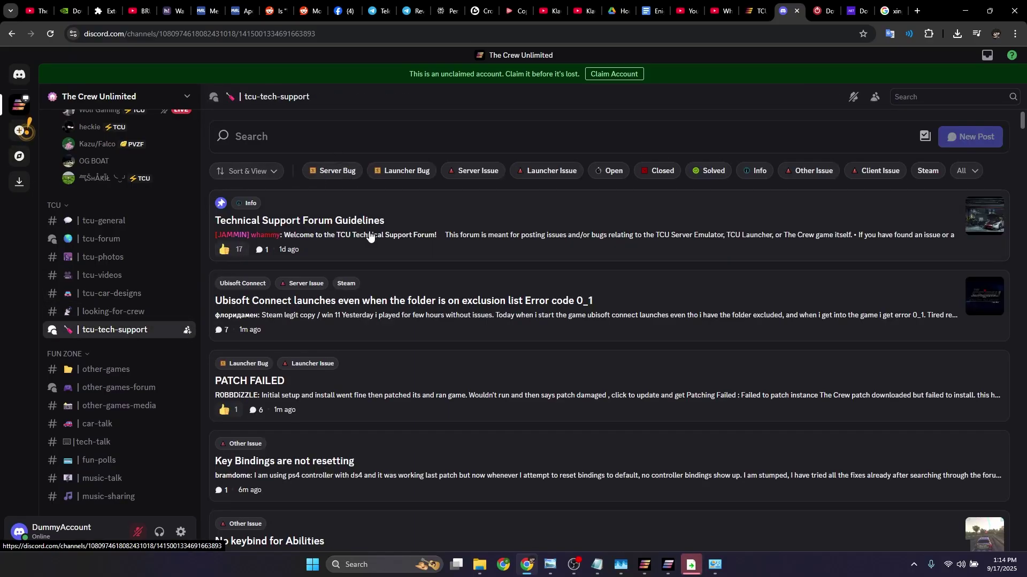
{"action": "scroll", "coordinate": [447, 371], "scroll_direction": "down", "scroll_amount": 8}
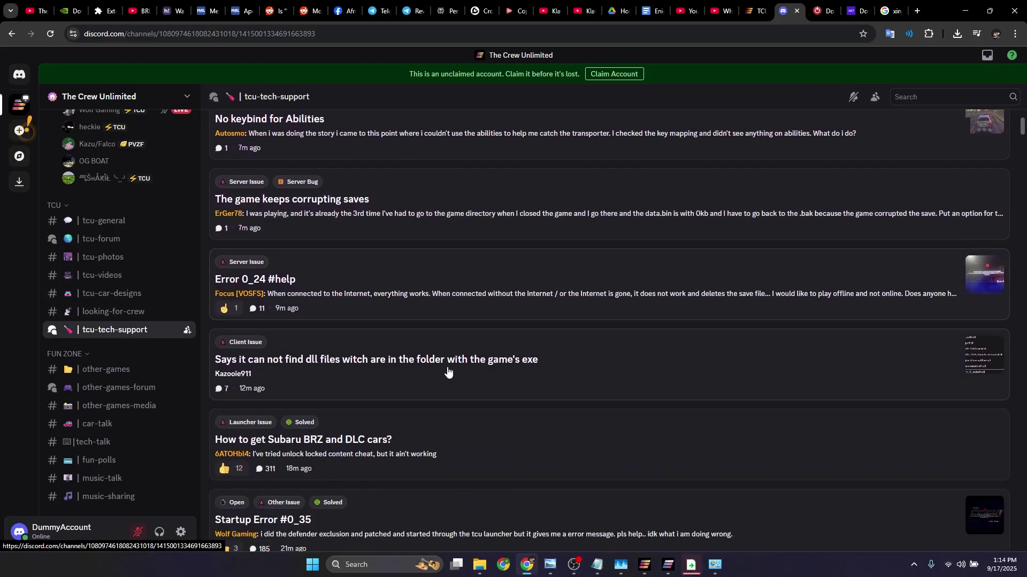
{"action": "scroll", "coordinate": [448, 370], "scroll_direction": "down", "scroll_amount": 7}
{"action": "scroll", "coordinate": [448, 371], "scroll_direction": "up", "scroll_amount": 14}
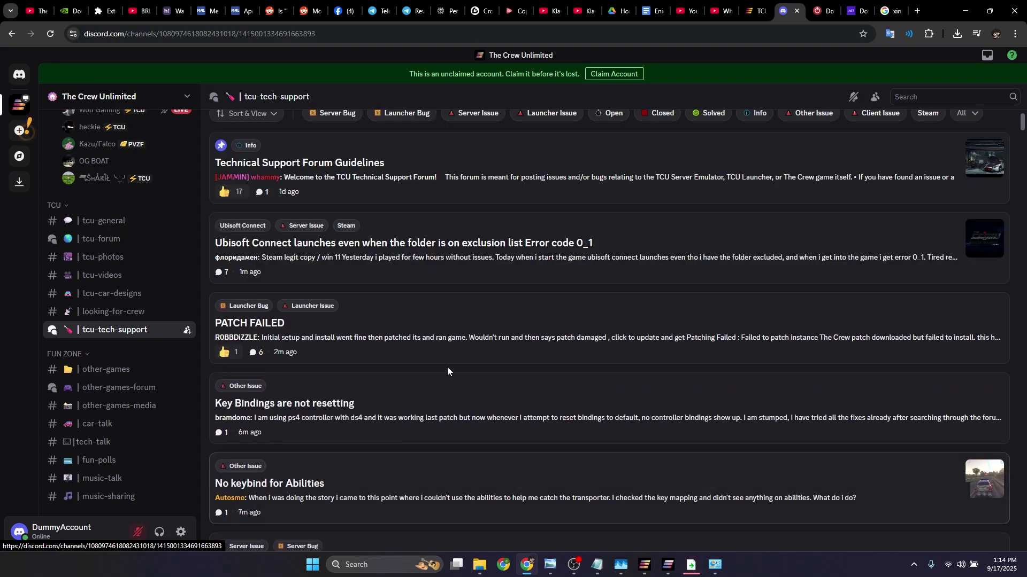
{"action": "scroll", "coordinate": [447, 367], "scroll_direction": "up", "scroll_amount": 1}
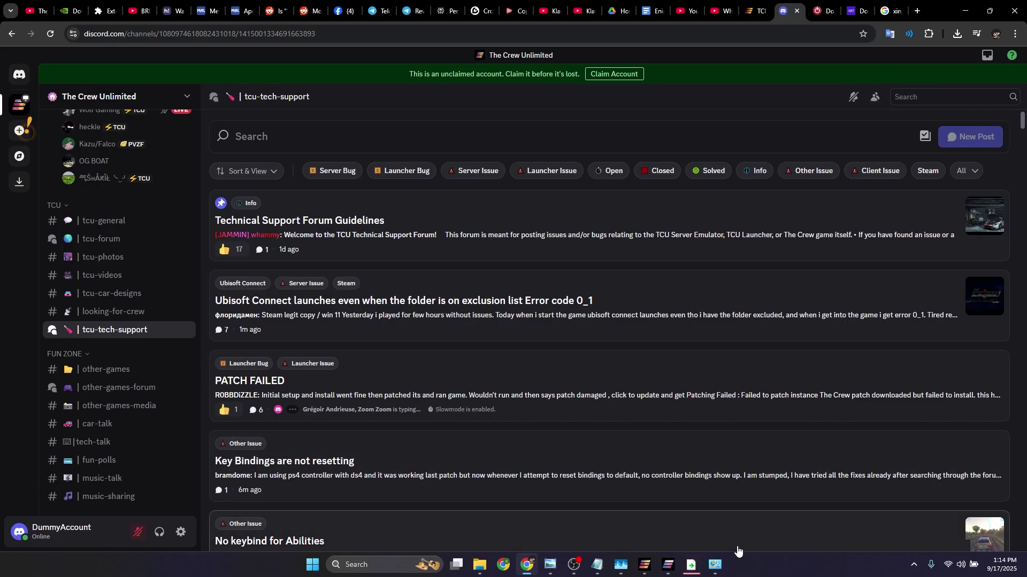
{"action": "mouse_move", "coordinate": [721, 564]}
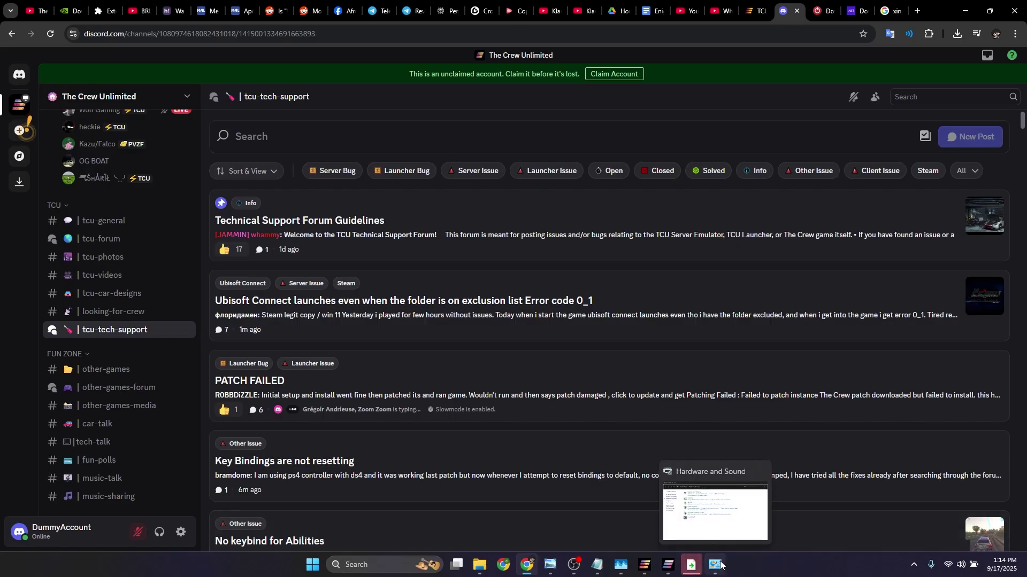